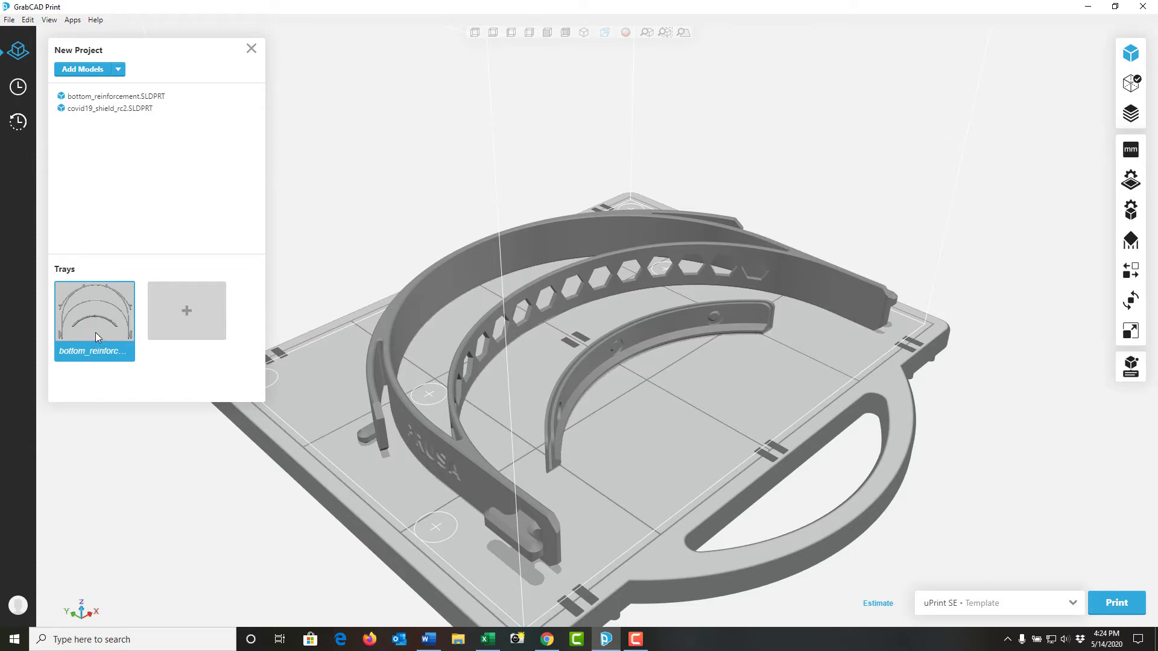
Add an empty tray to the project and delete it again
click(192, 321)
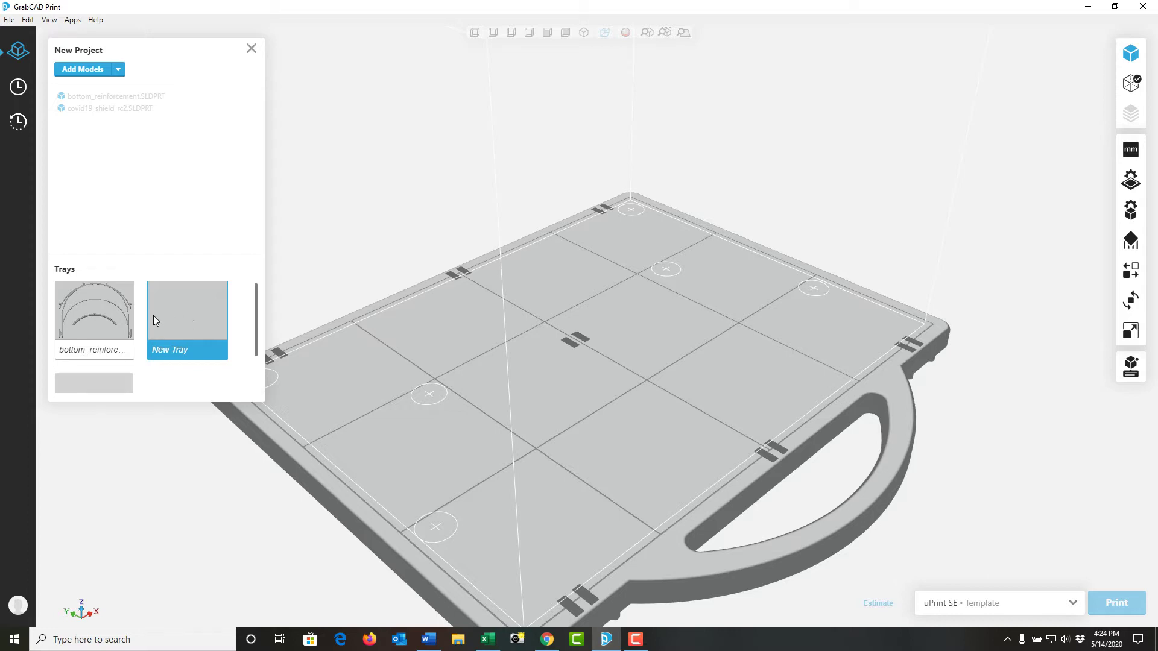
right_click(175, 319)
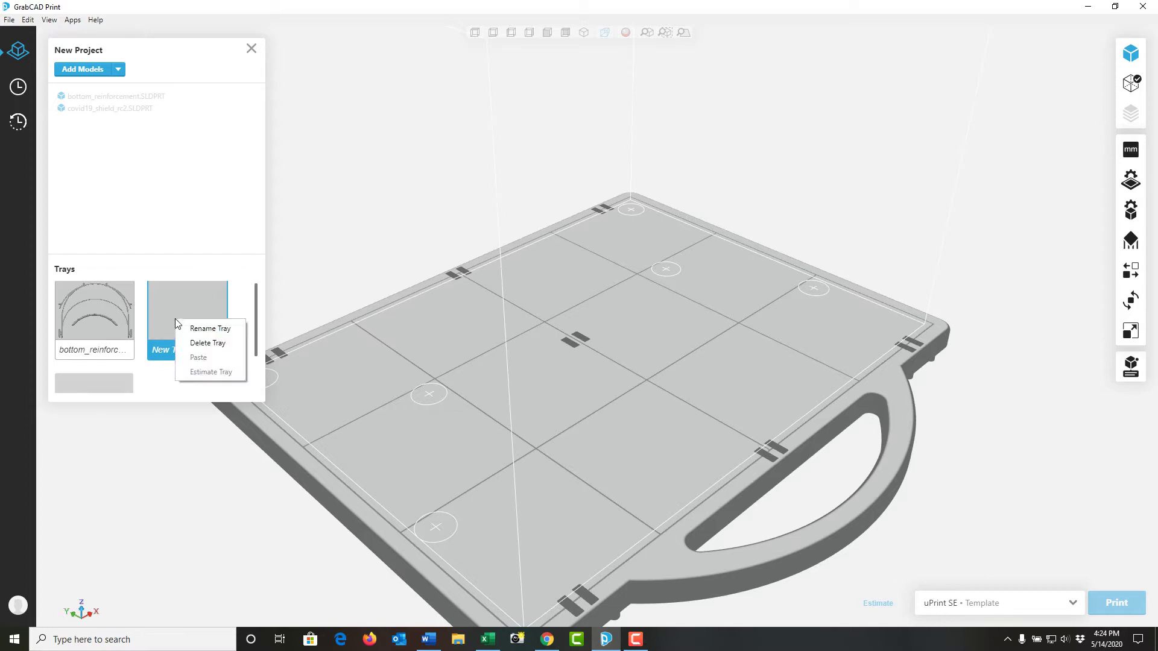
click(205, 343)
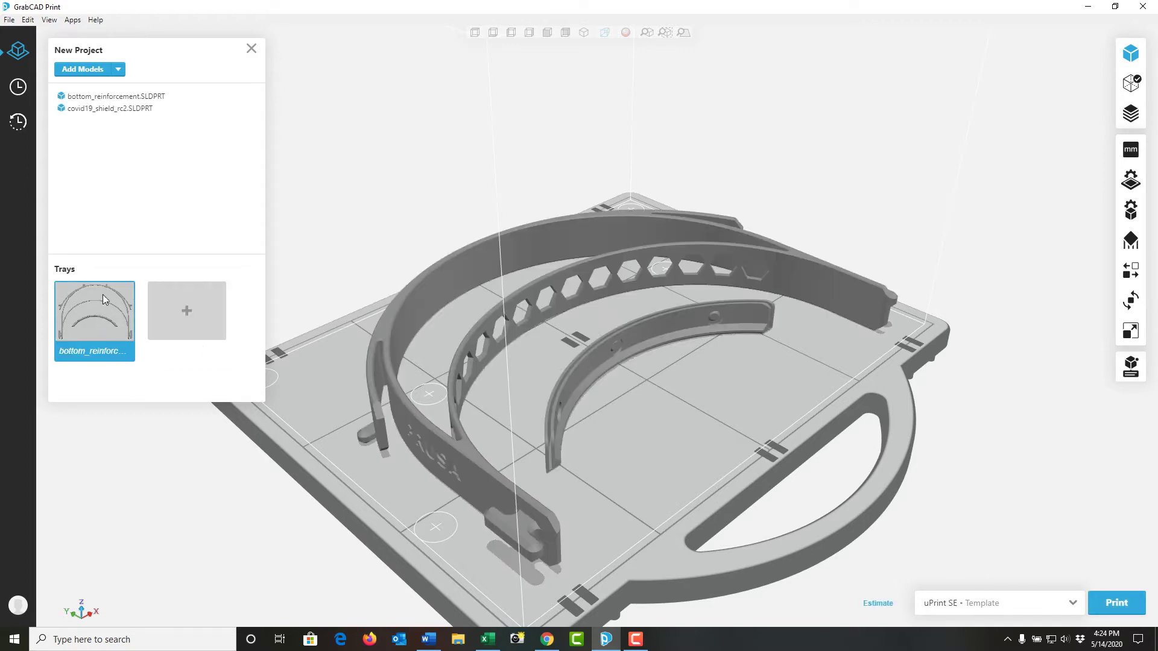
Hide the bottom_reinforcement.SLDPRT model so that it is excluded from printing
click(150, 95)
right_click(150, 96)
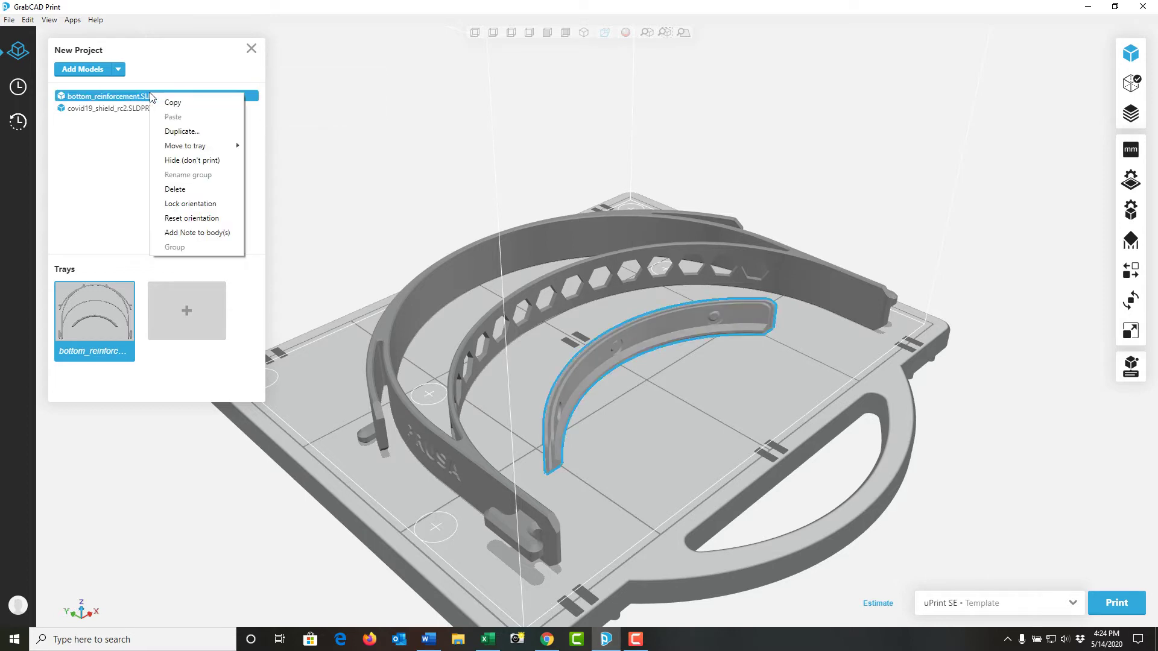
click(190, 161)
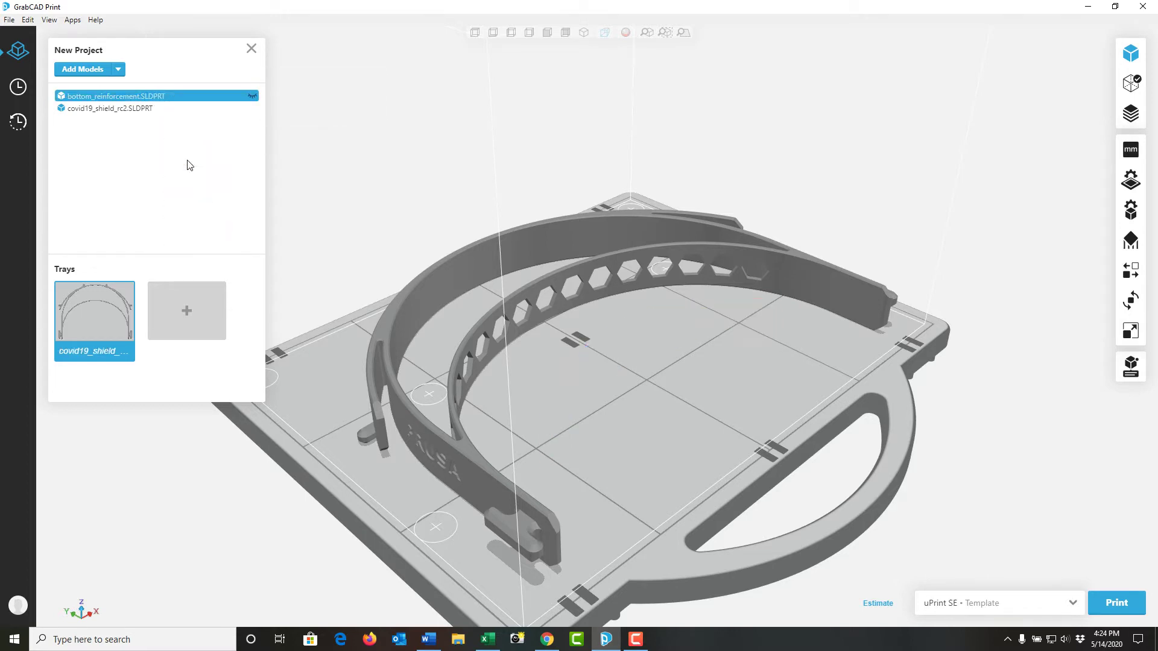
Unhide the bottom reinforcement model and place it on the tray inside the shield's arc
click(252, 98)
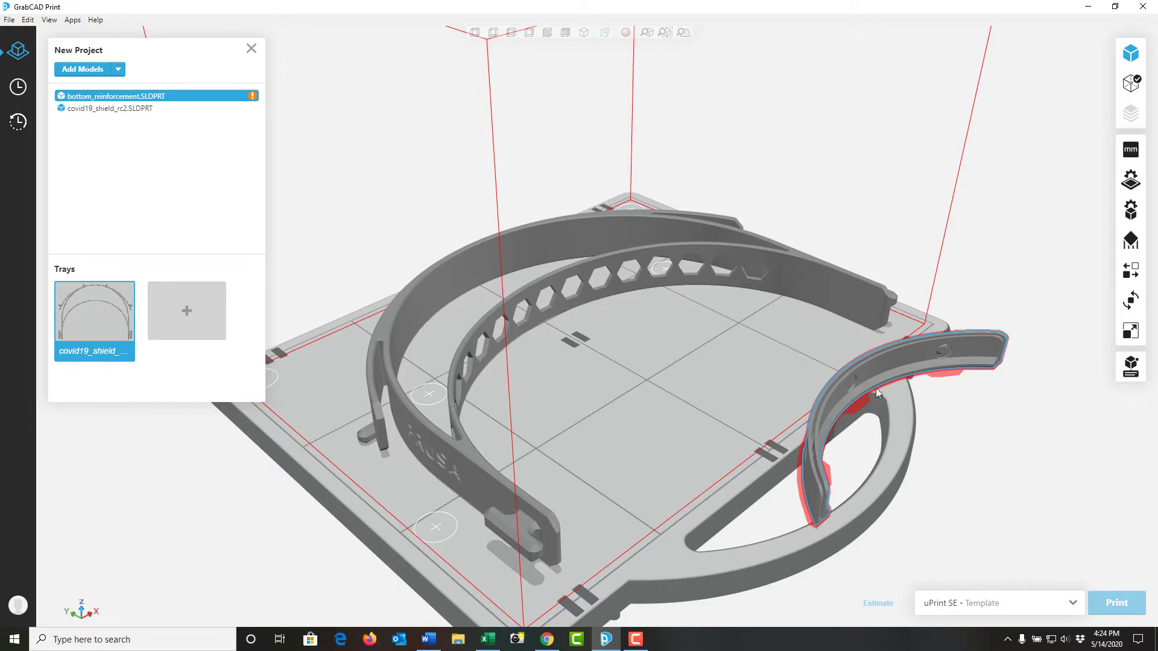
drag(852, 389, 637, 374)
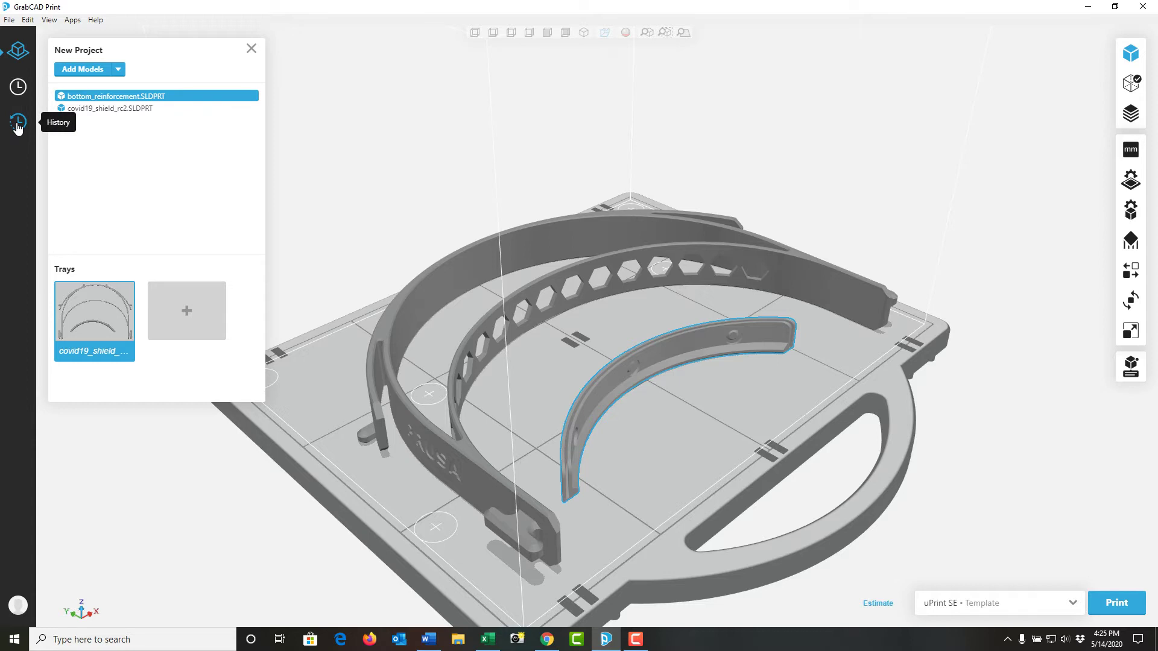
click(9, 20)
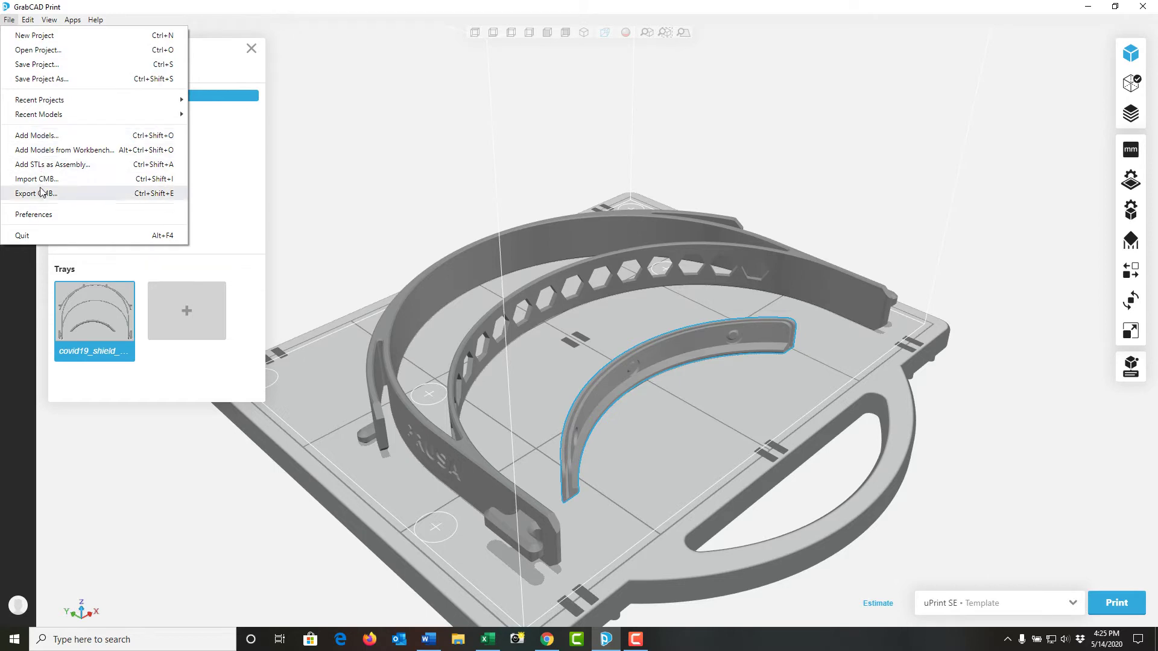
mouse_move(29, 23)
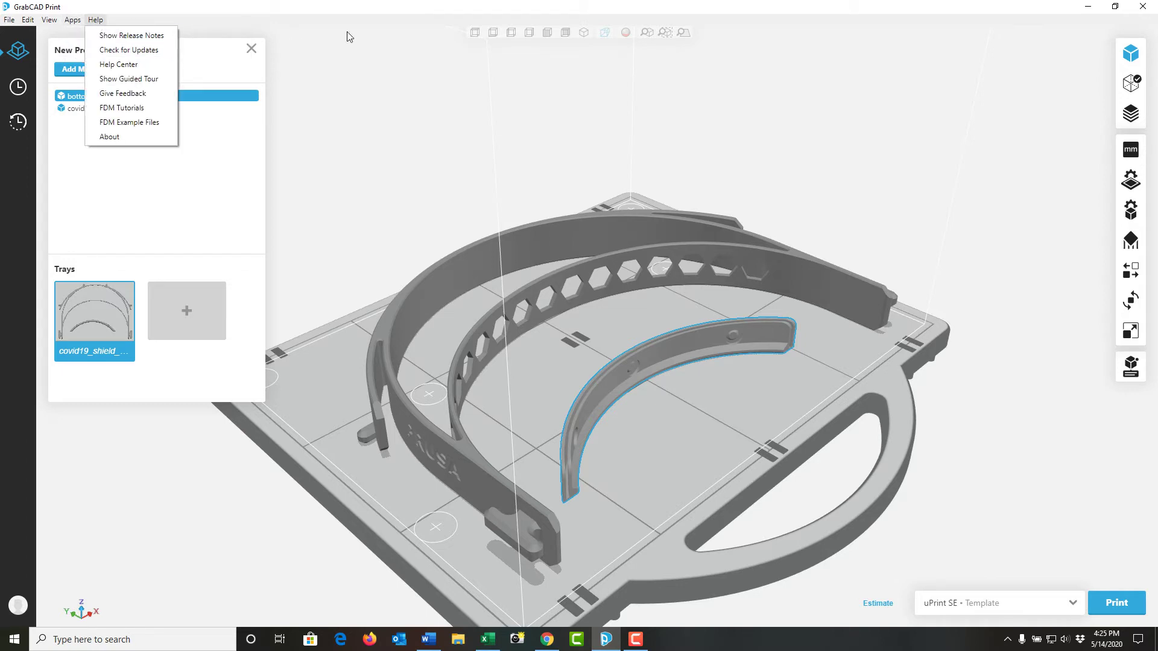
click(441, 43)
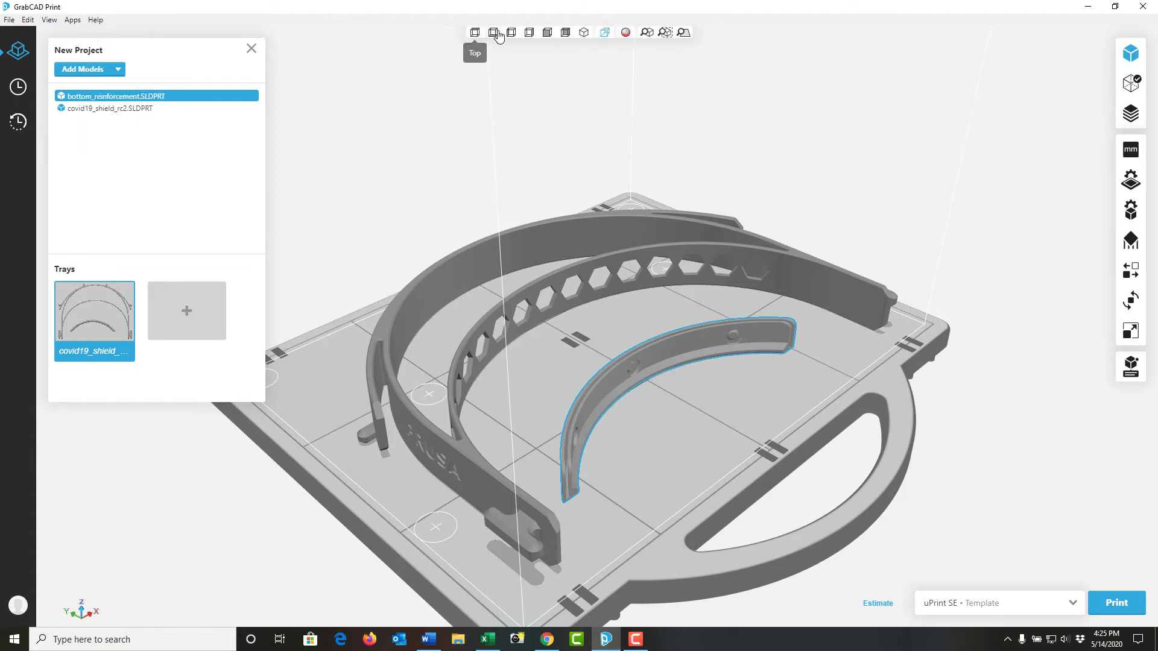
Turn off the perspective view and fit the display to the models, the selected reinforcement and the whole tray
click(604, 36)
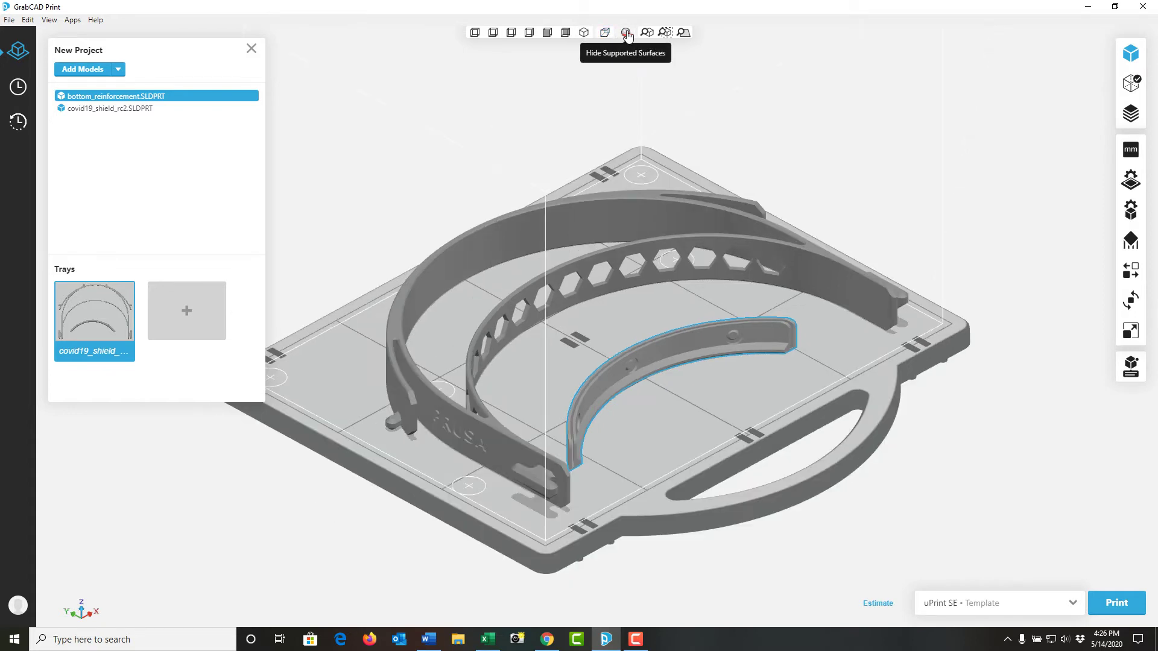
click(627, 34)
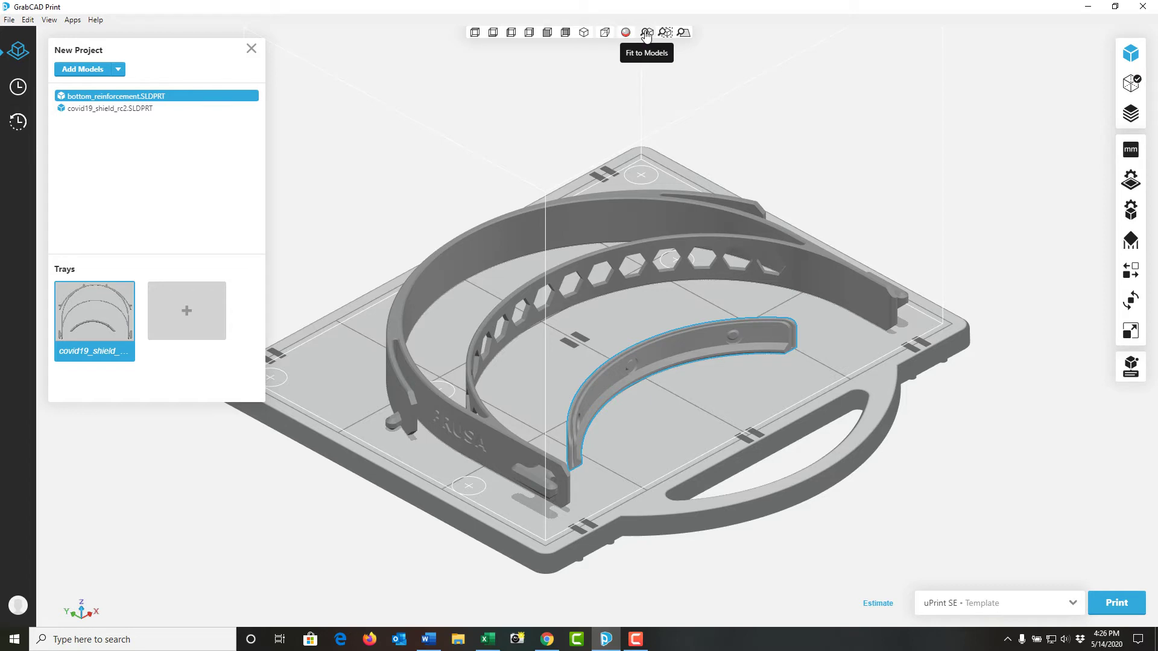
click(647, 34)
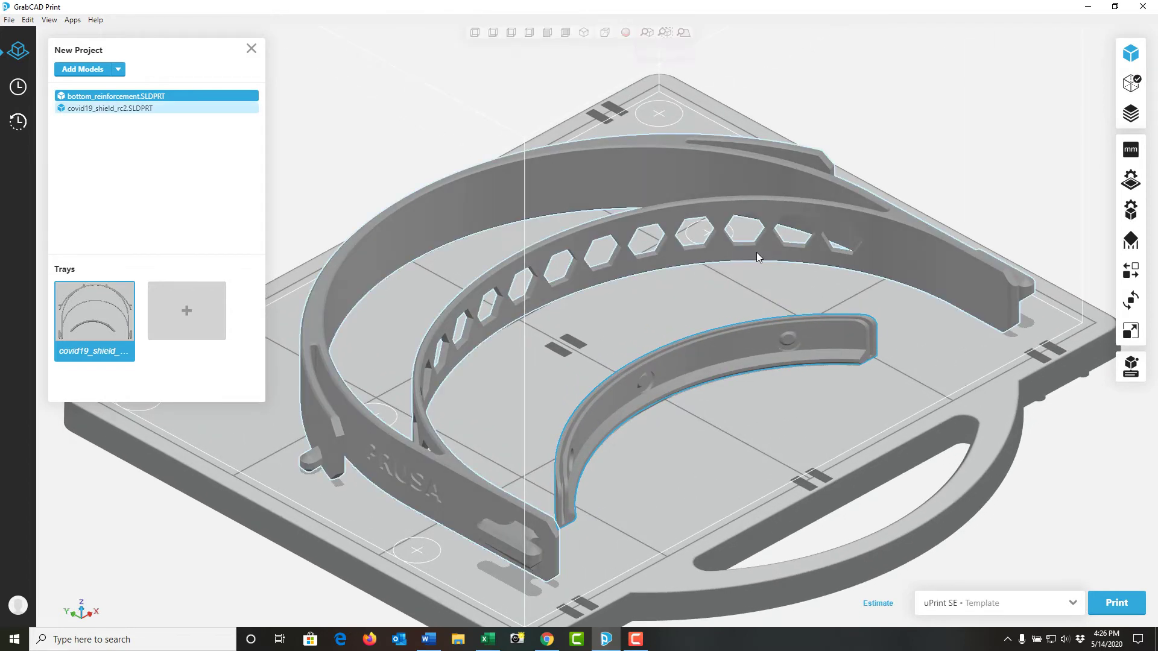
click(664, 35)
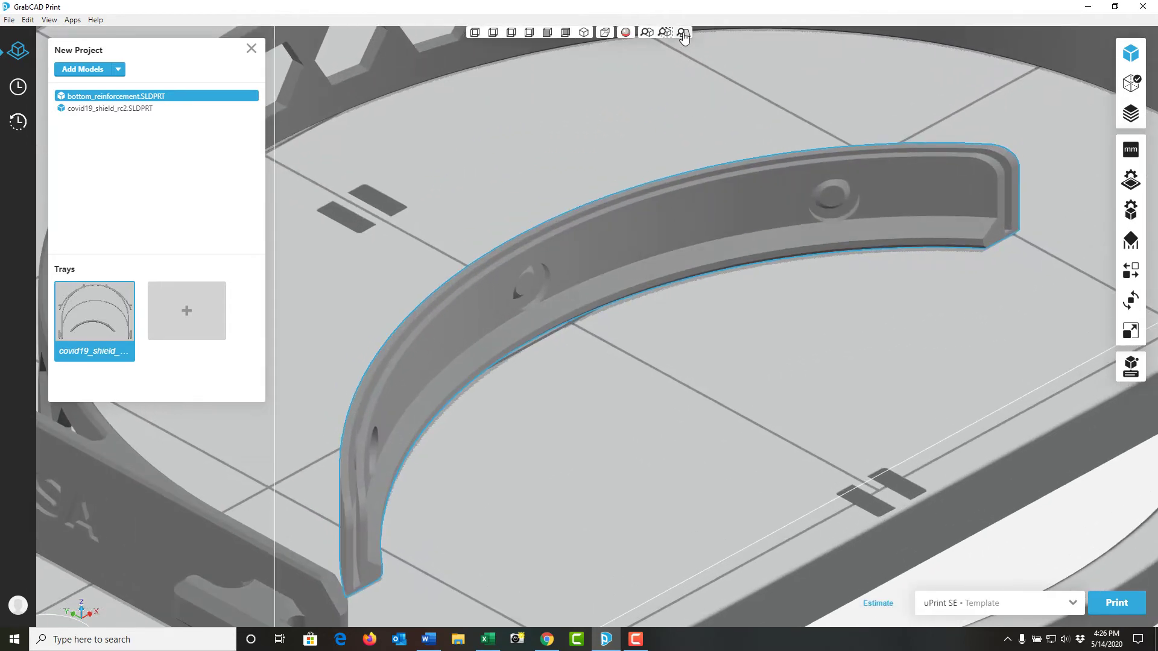
click(684, 35)
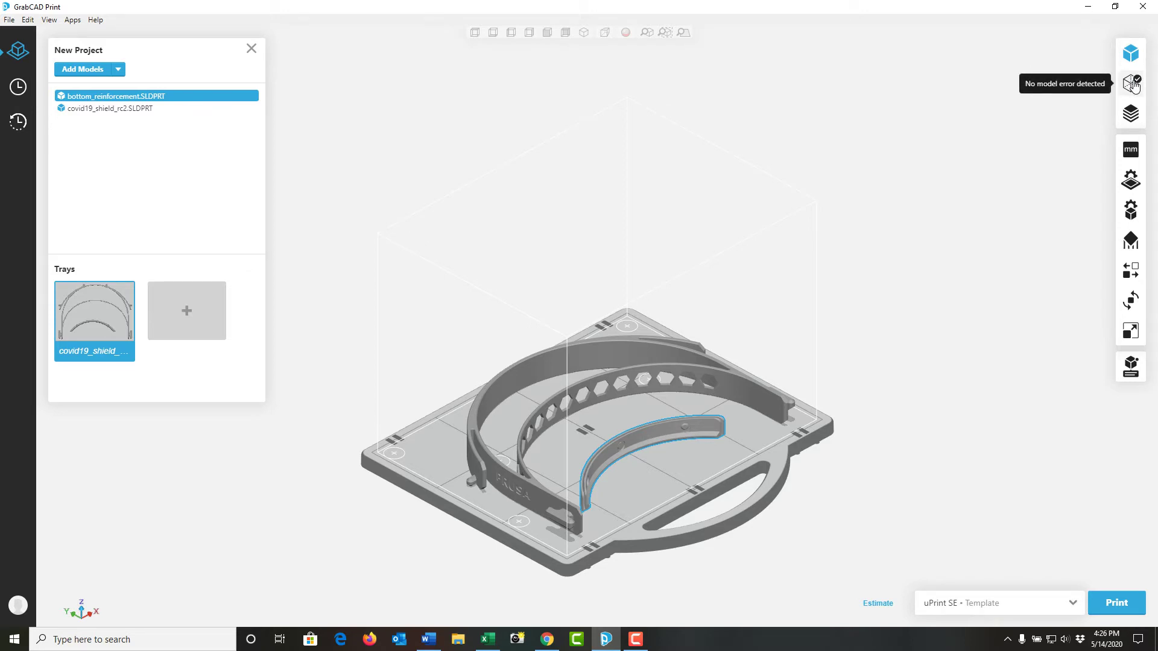
Generate the slice preview of the tray and play its layer animation, pausing at layer 59
click(1132, 115)
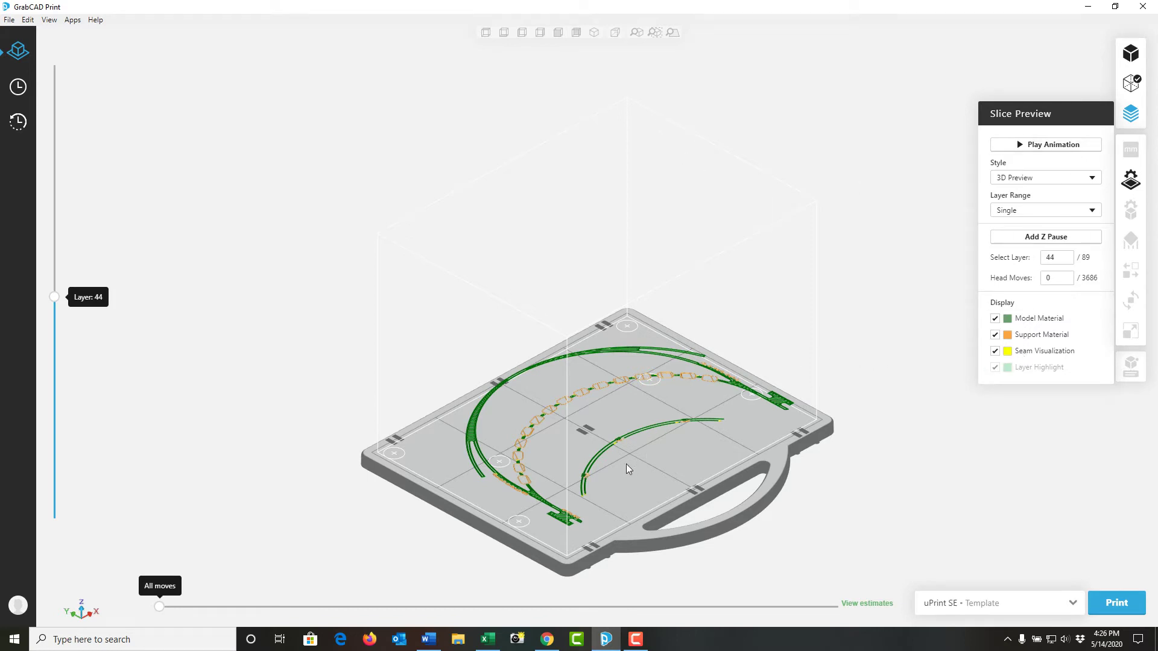
scroll(626, 468, up, 5)
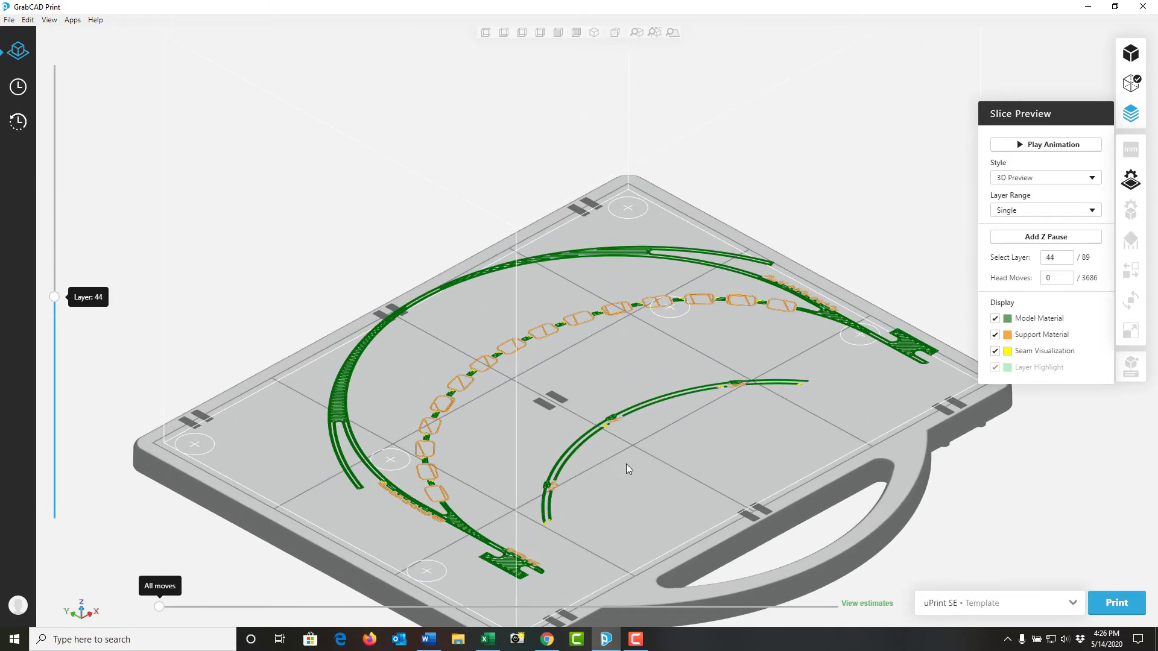
scroll(626, 465, up, 3)
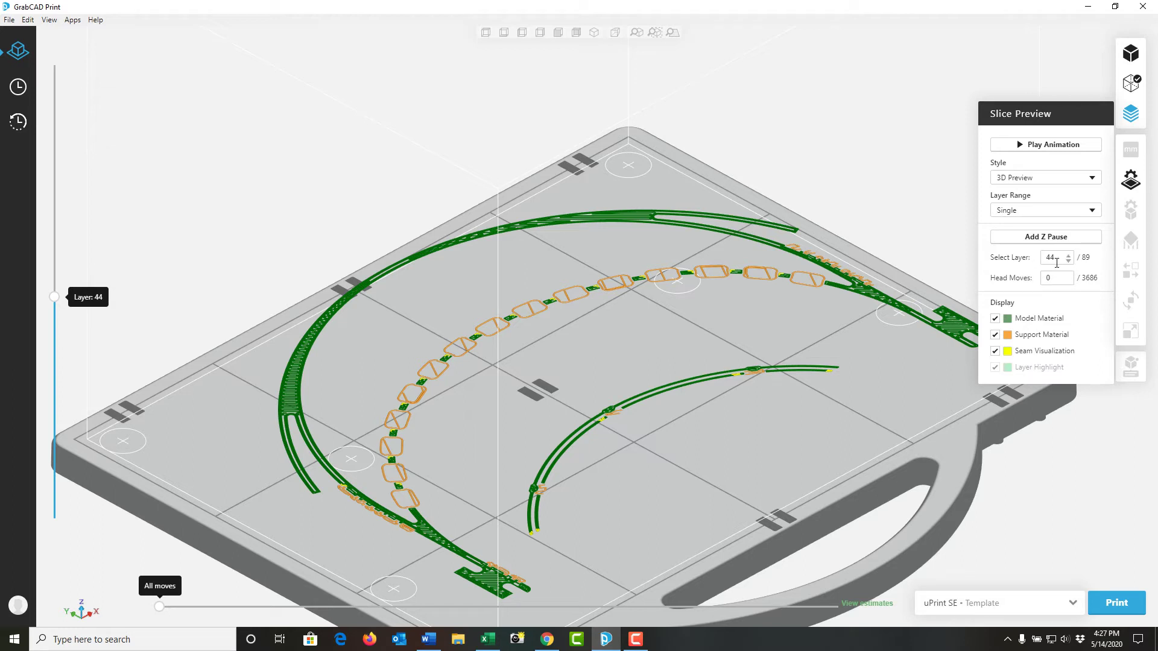
click(1029, 149)
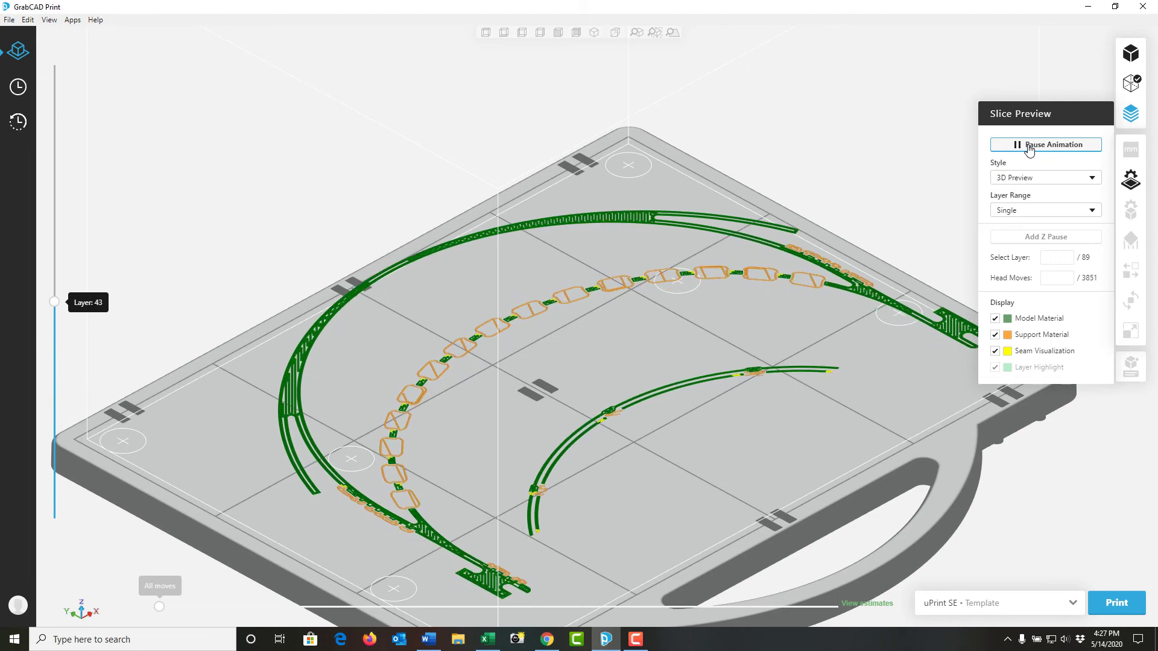
click(1028, 149)
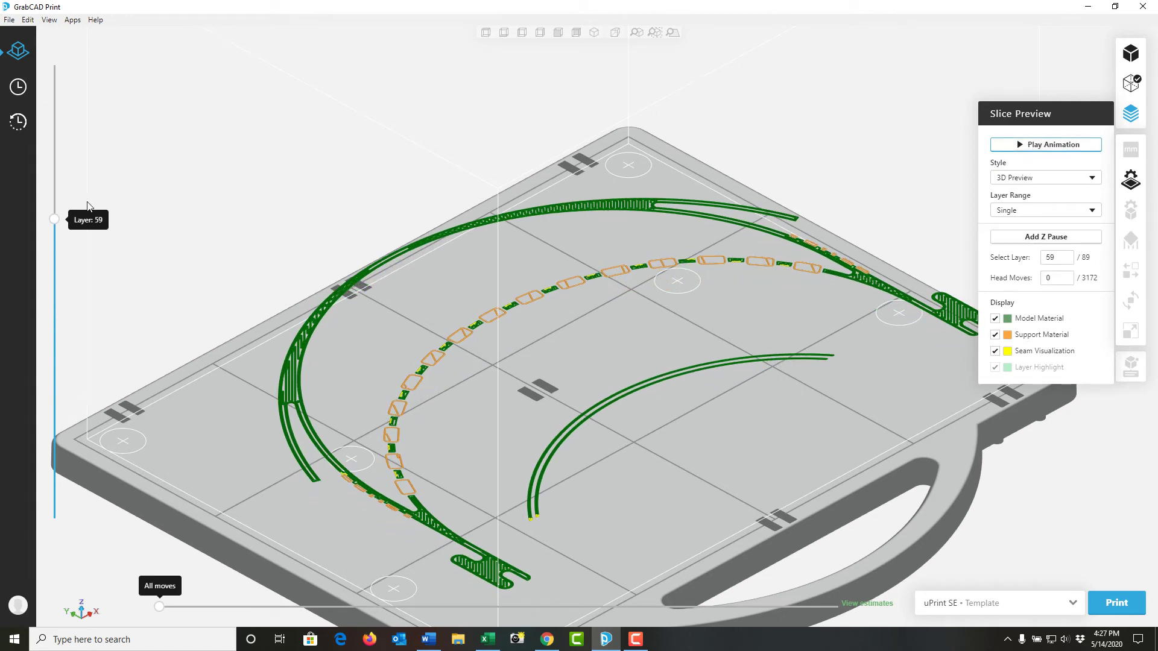
Inspect layers 1, 2 and 12 in the slice preview
drag(59, 220, 59, 525)
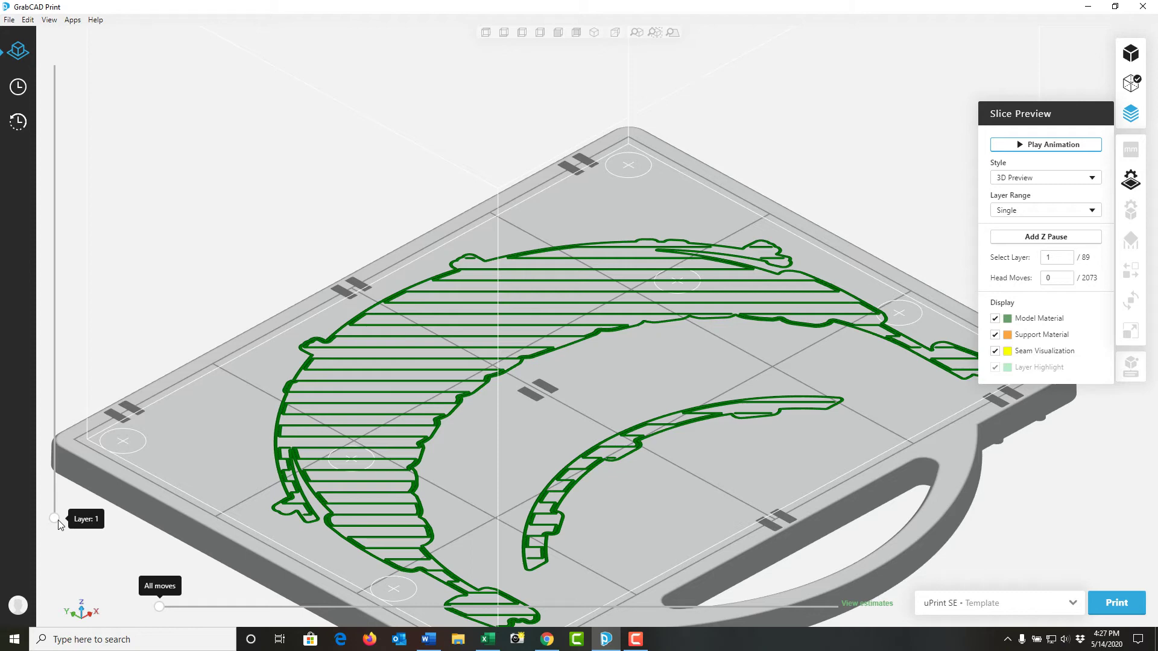
drag(58, 517, 57, 514)
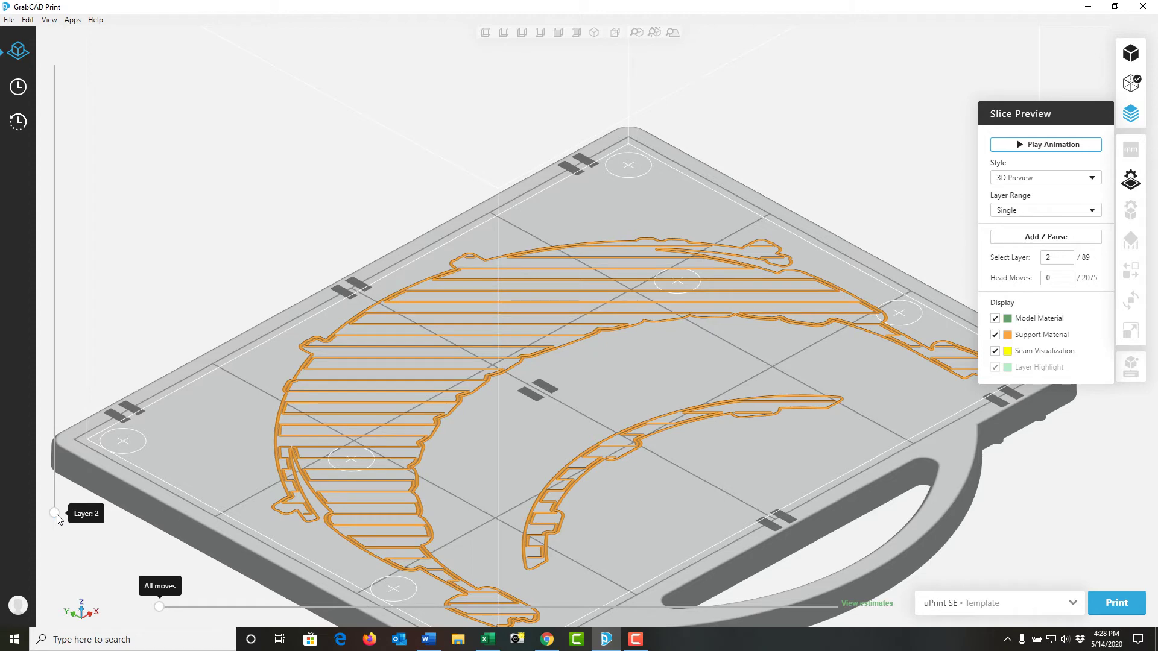
drag(56, 515, 53, 469)
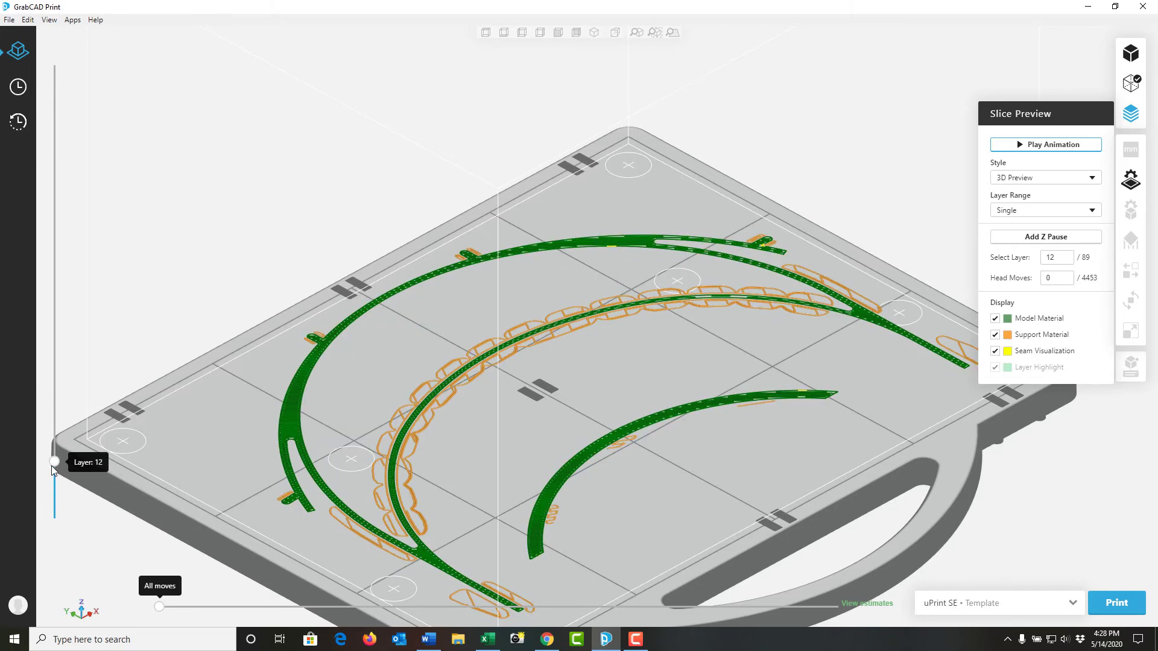
Show layer 11 and follow its head moves to move 2417 and on to the last move, 5064
click(52, 468)
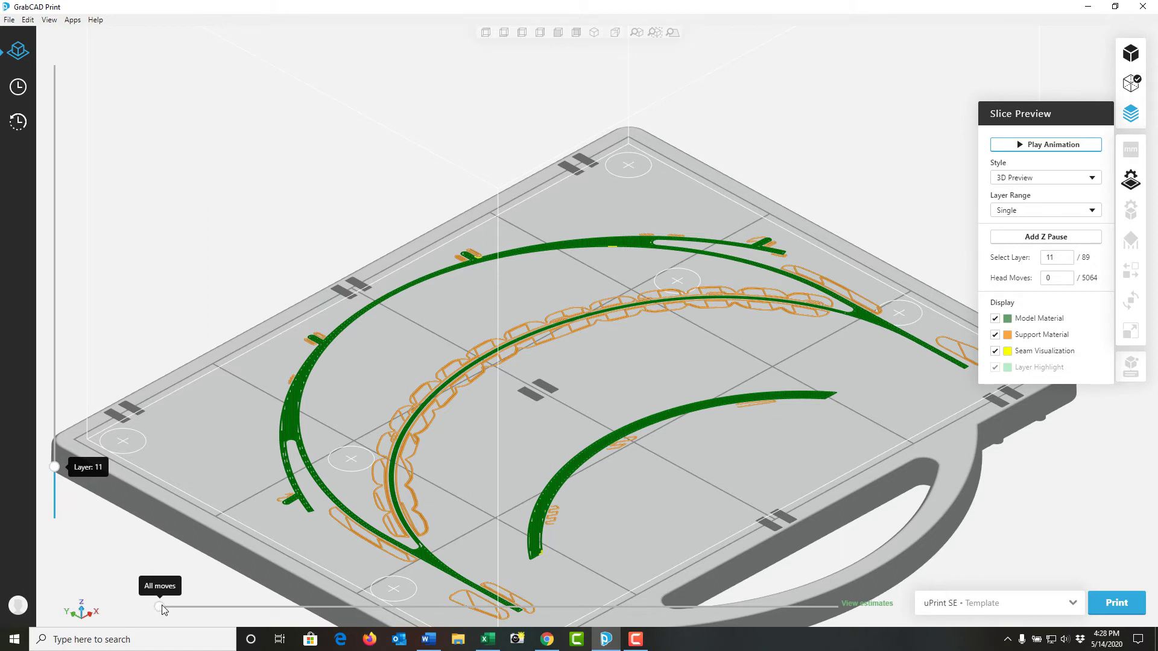
drag(161, 608, 484, 592)
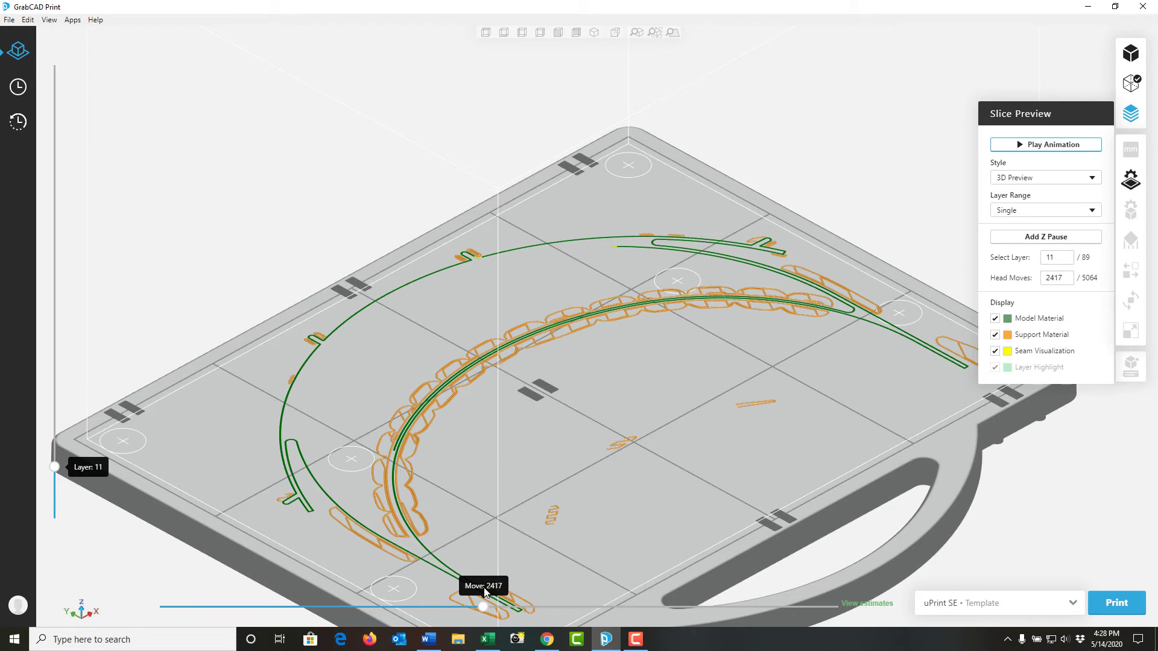
drag(484, 593, 933, 603)
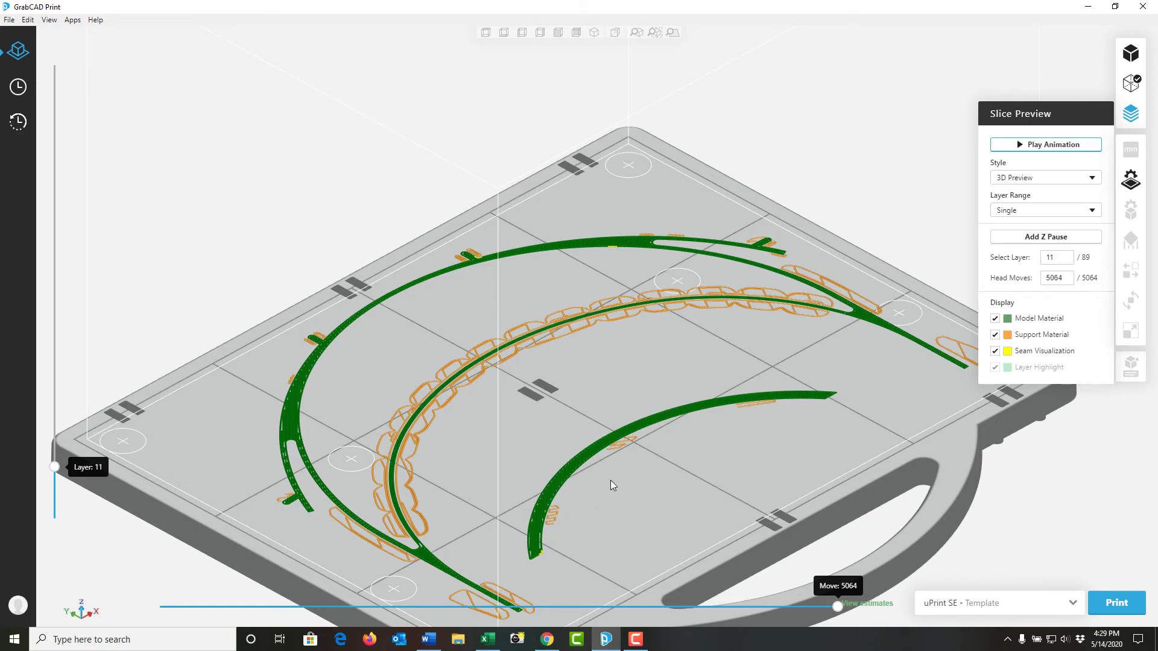
Play the layer animation up to layer 30, examine layer 34, and return to the model view
click(1031, 146)
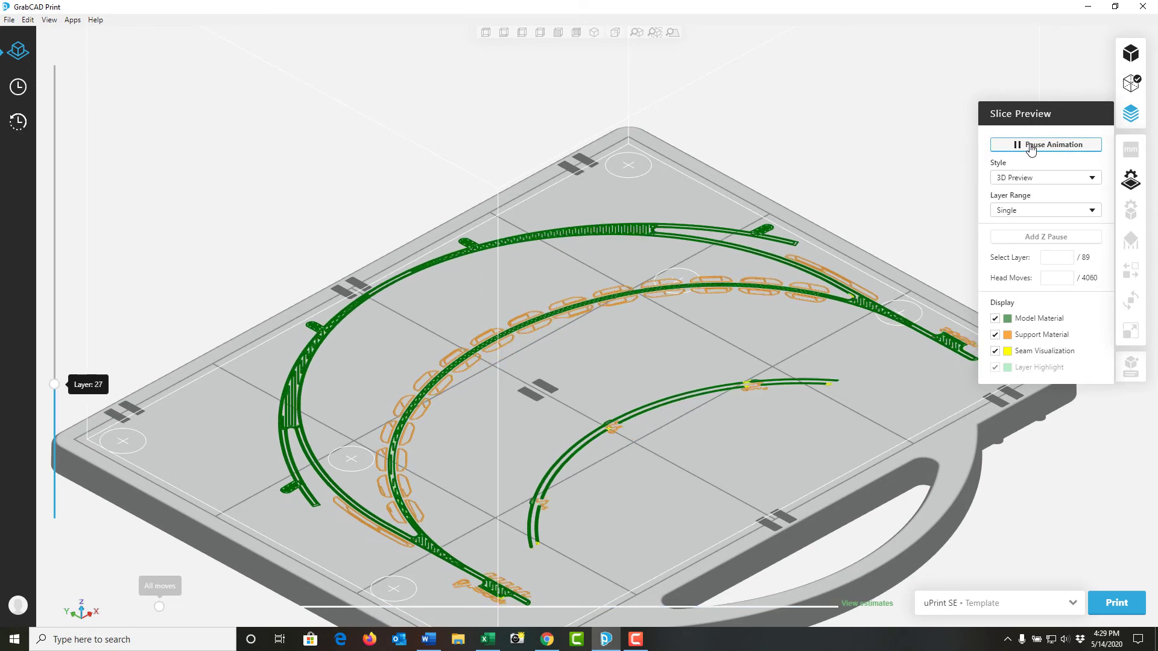
click(1030, 146)
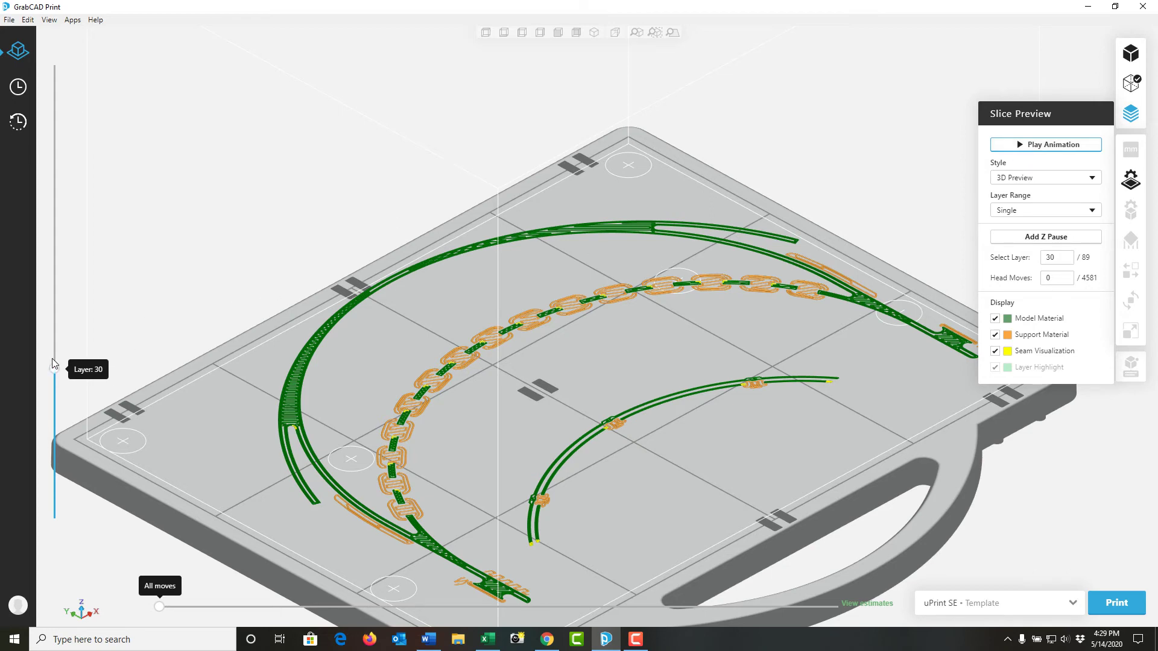
drag(53, 363, 54, 349)
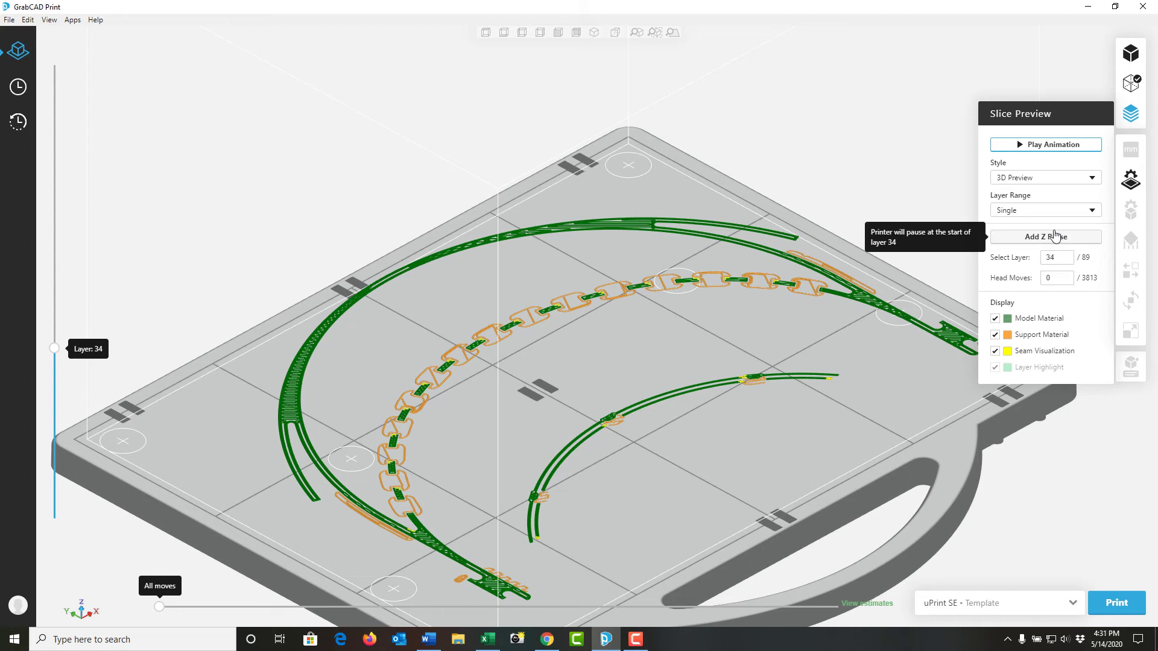
click(1130, 53)
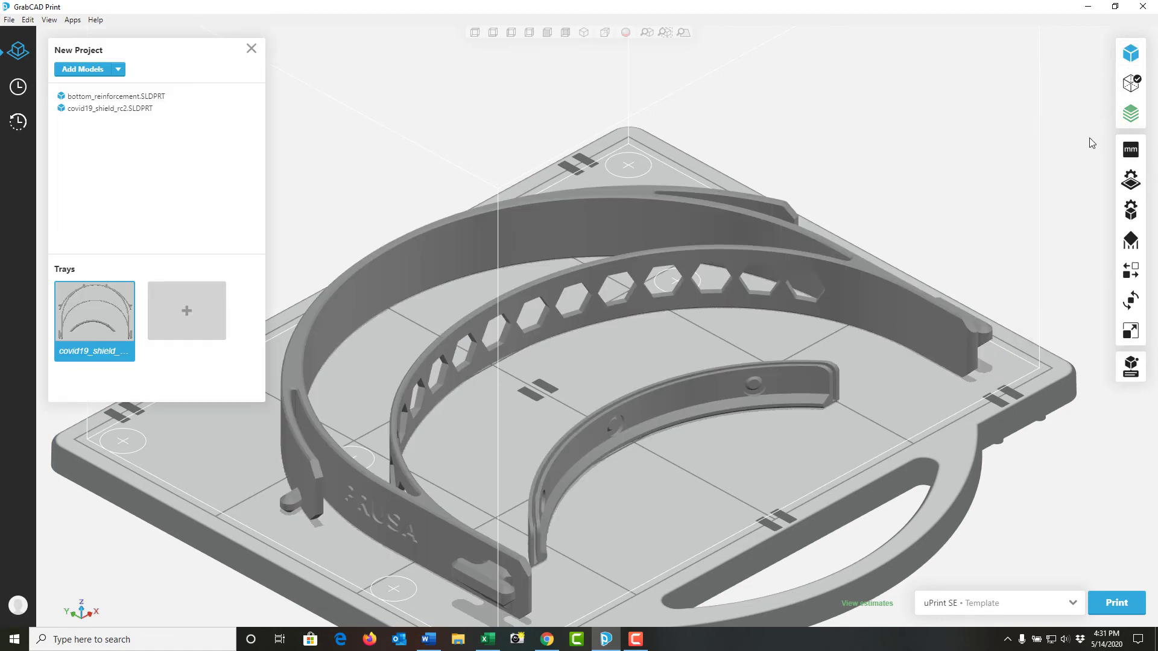
Review the tray settings, including the detailed model and support material and tip options
click(1131, 183)
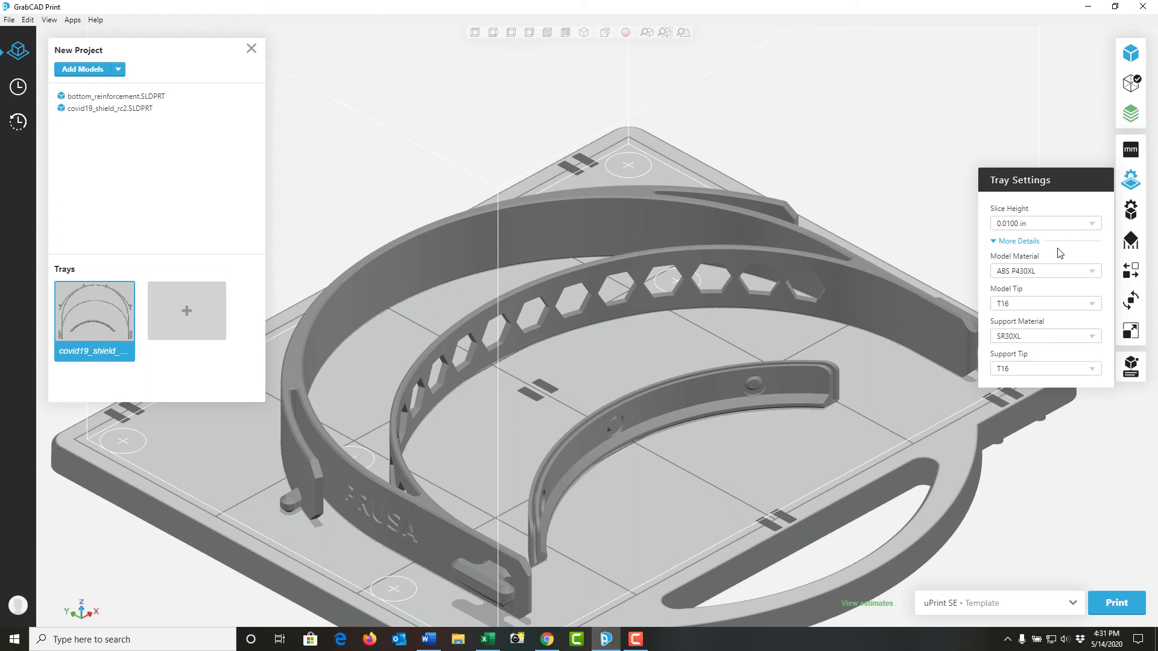
click(998, 247)
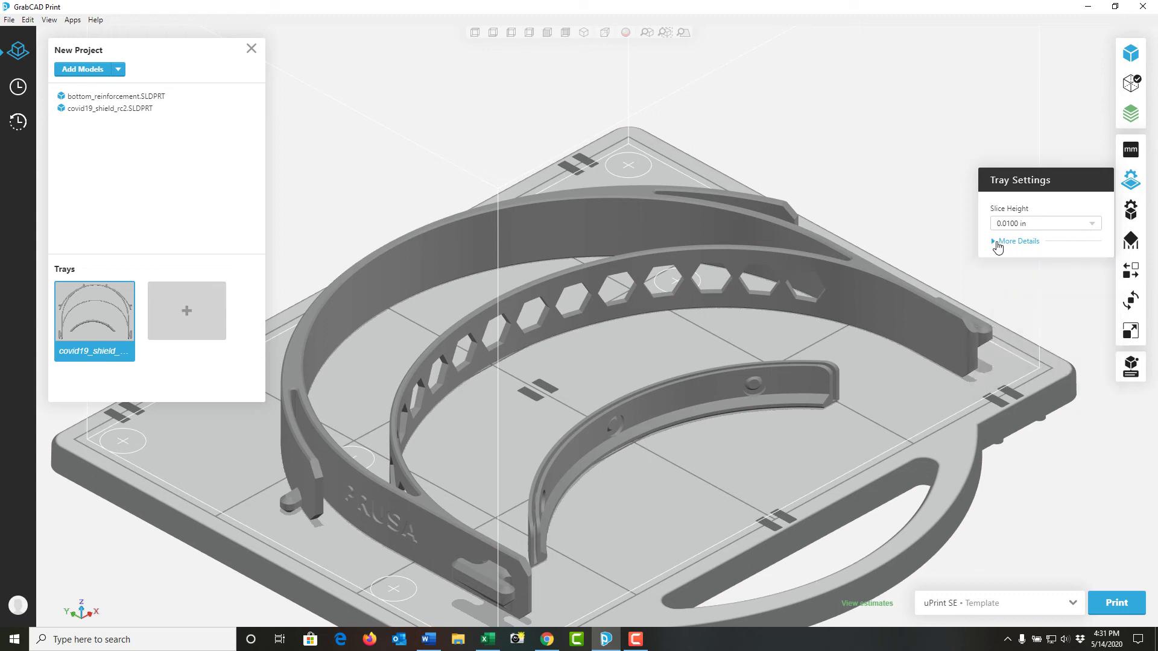
click(998, 247)
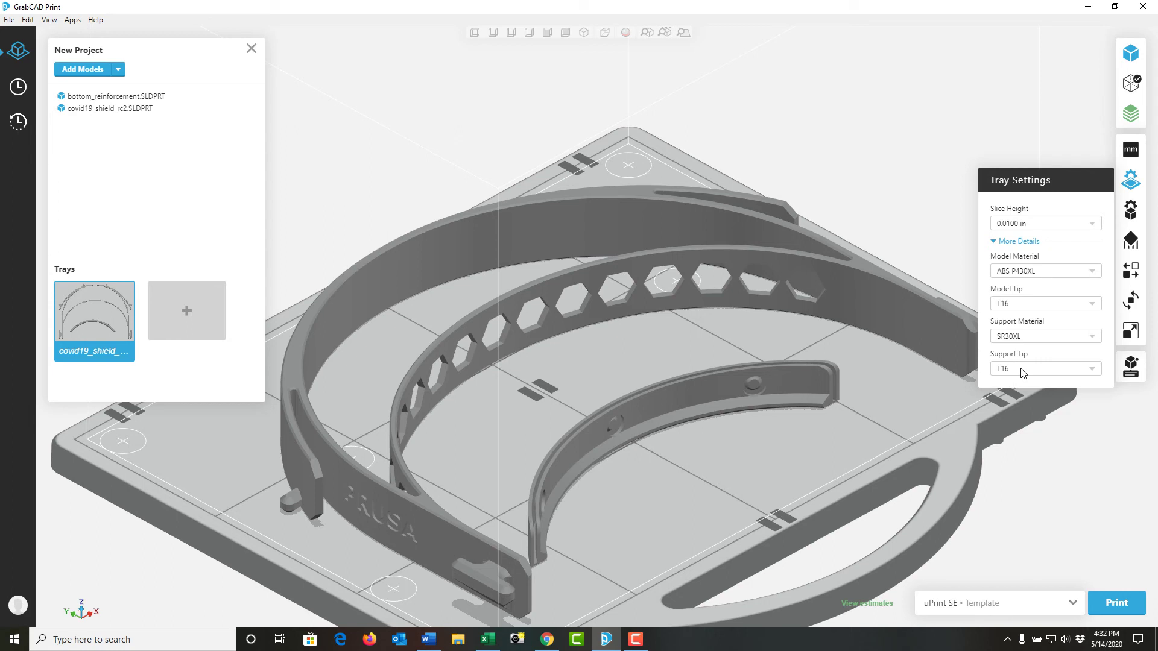
Review the model settings for body part fill style and for faces
click(1131, 212)
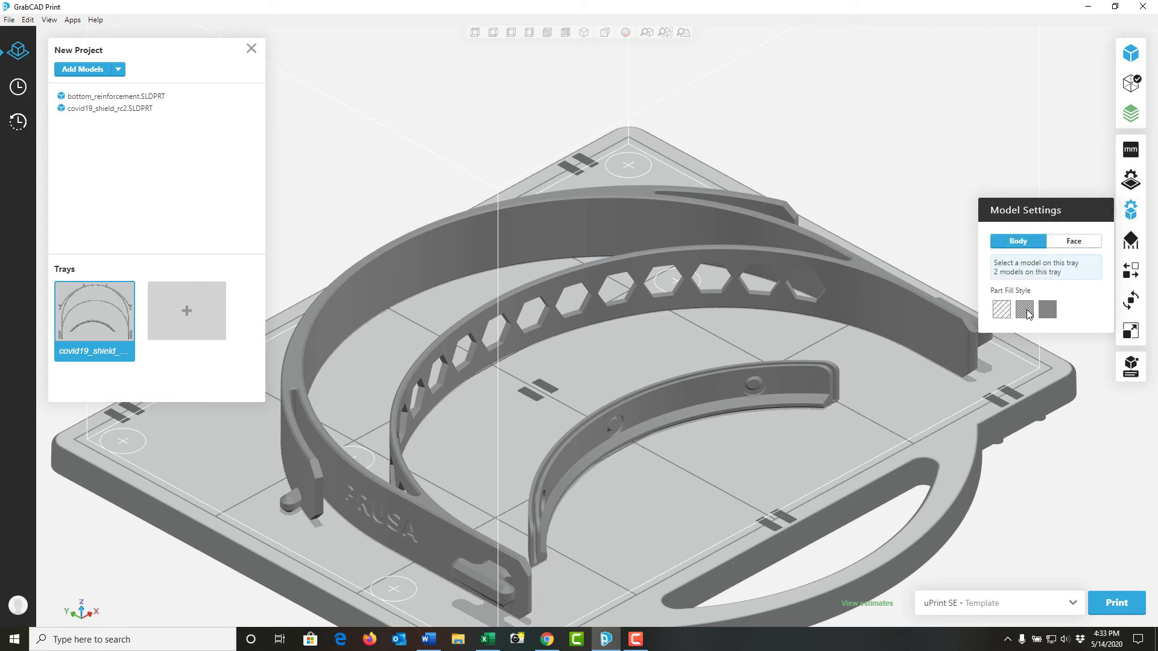
click(1065, 245)
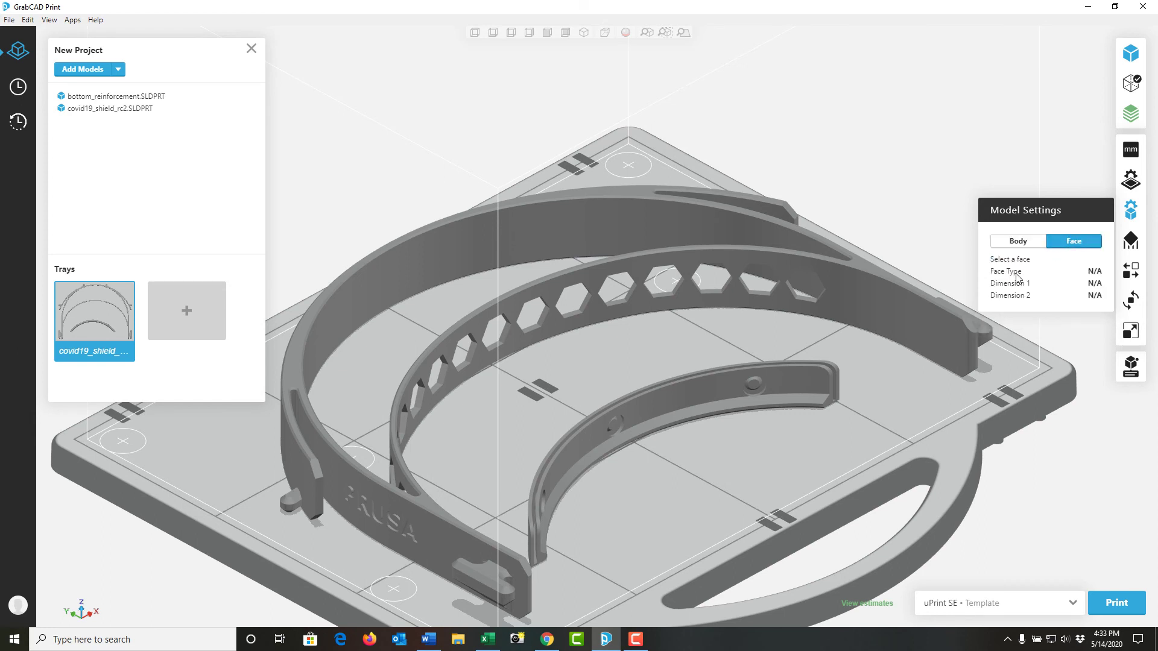
Inspect the type and dimensions of flat and curved faces on the face shield and reinforcement, and check both models' body fill style
click(930, 339)
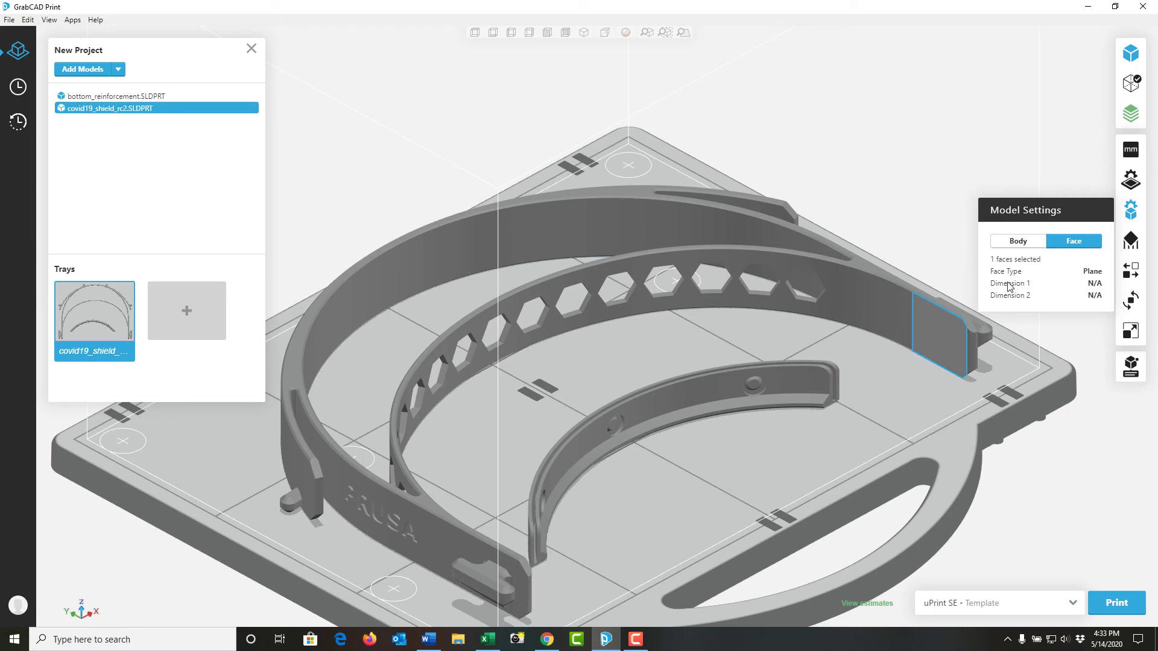
click(877, 306)
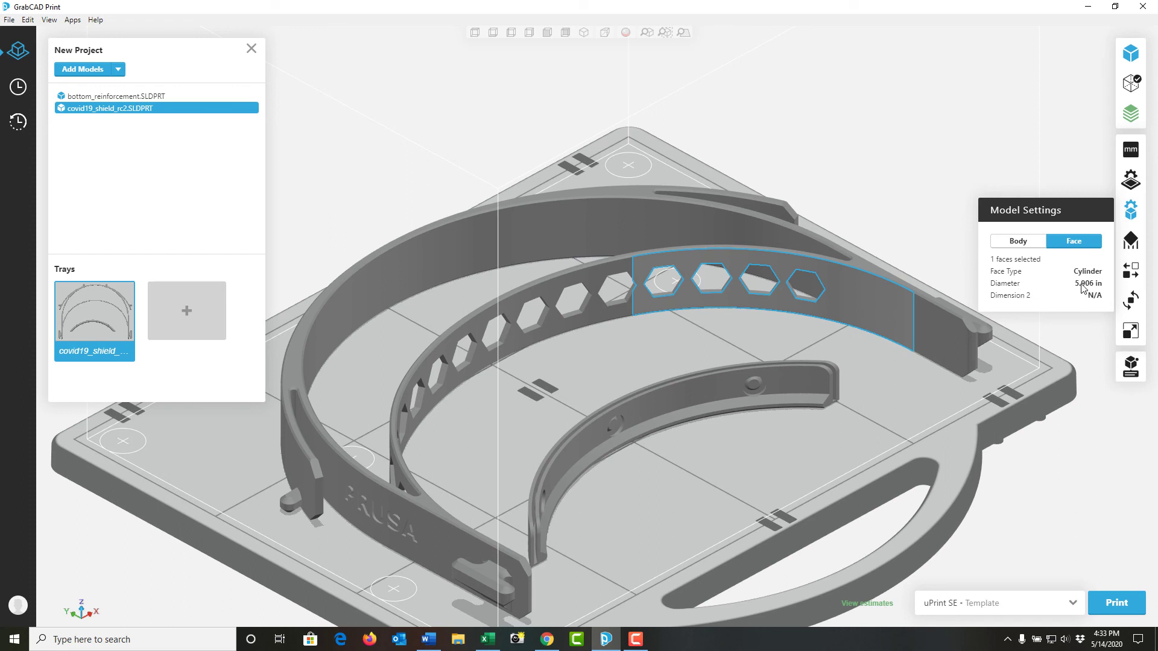
click(718, 396)
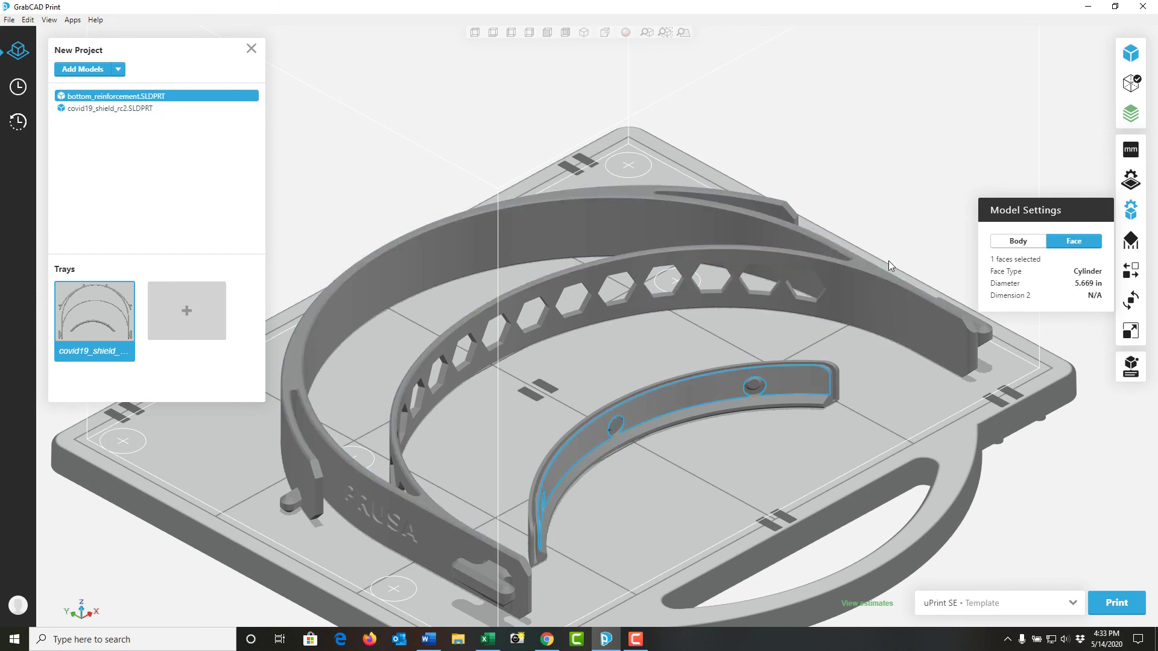
click(873, 269)
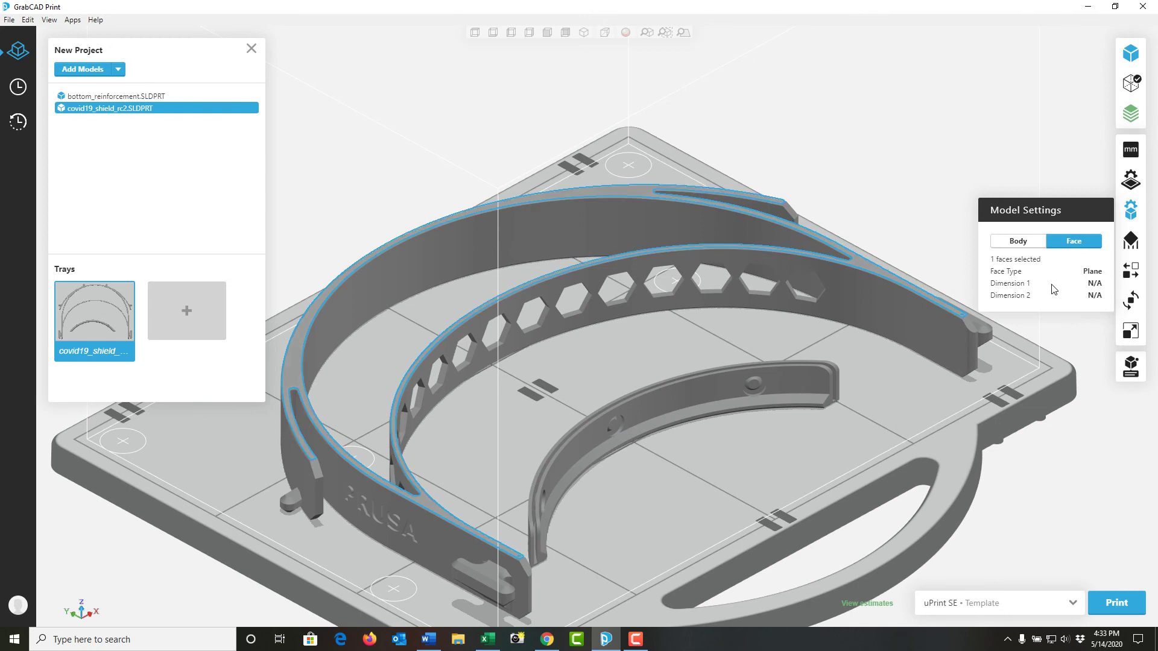
click(661, 216)
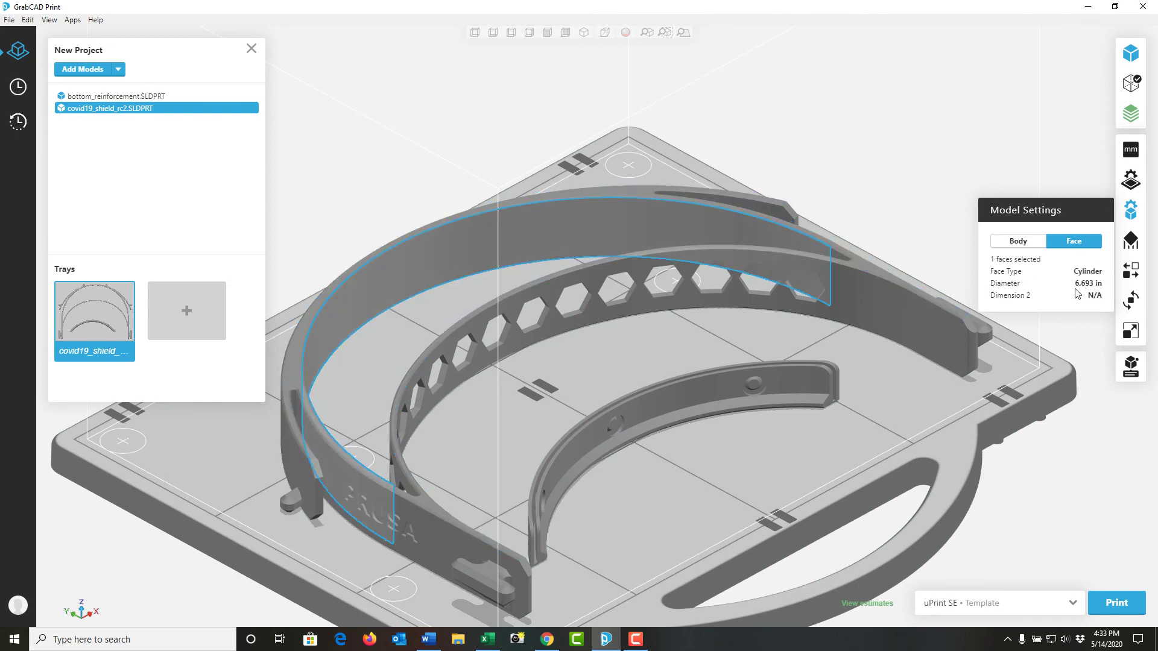
click(1019, 241)
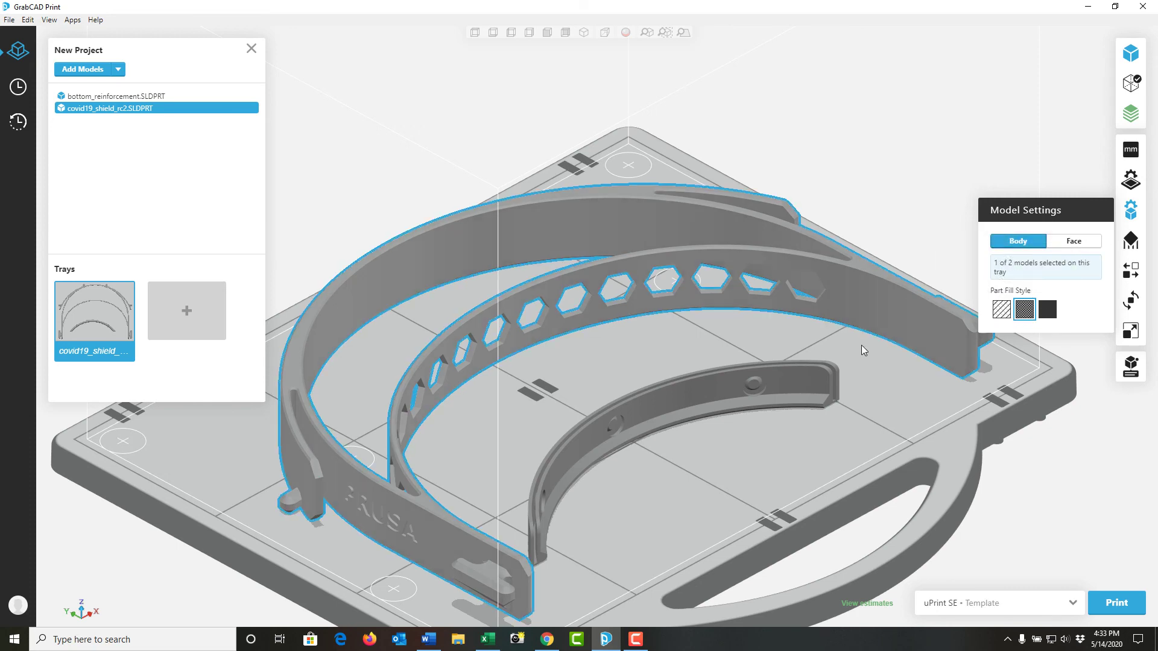
click(801, 394)
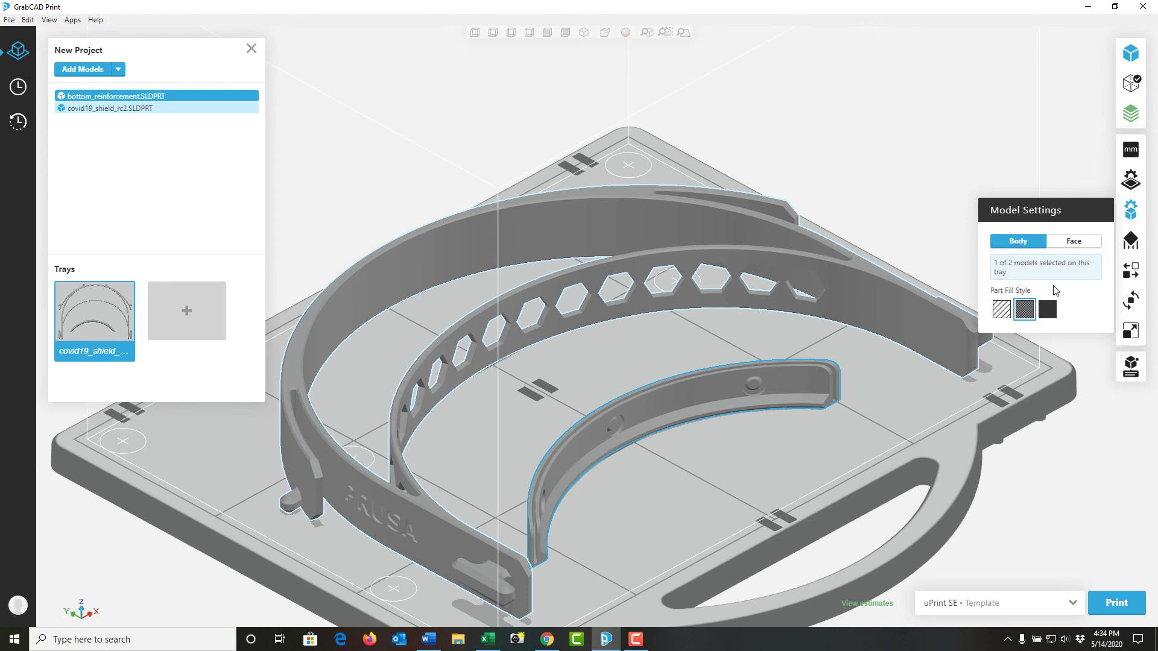
Review the support settings for the bottom reinforcement and the face shield, including the available support styles, keeping SMART for the shield
click(1132, 243)
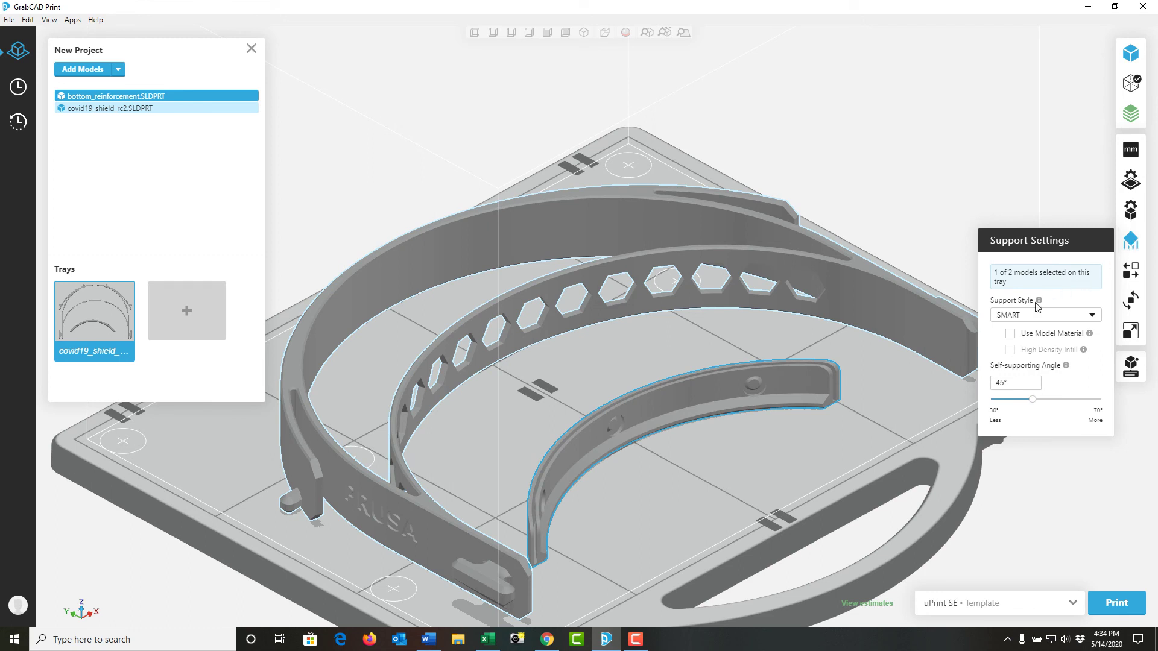
click(793, 382)
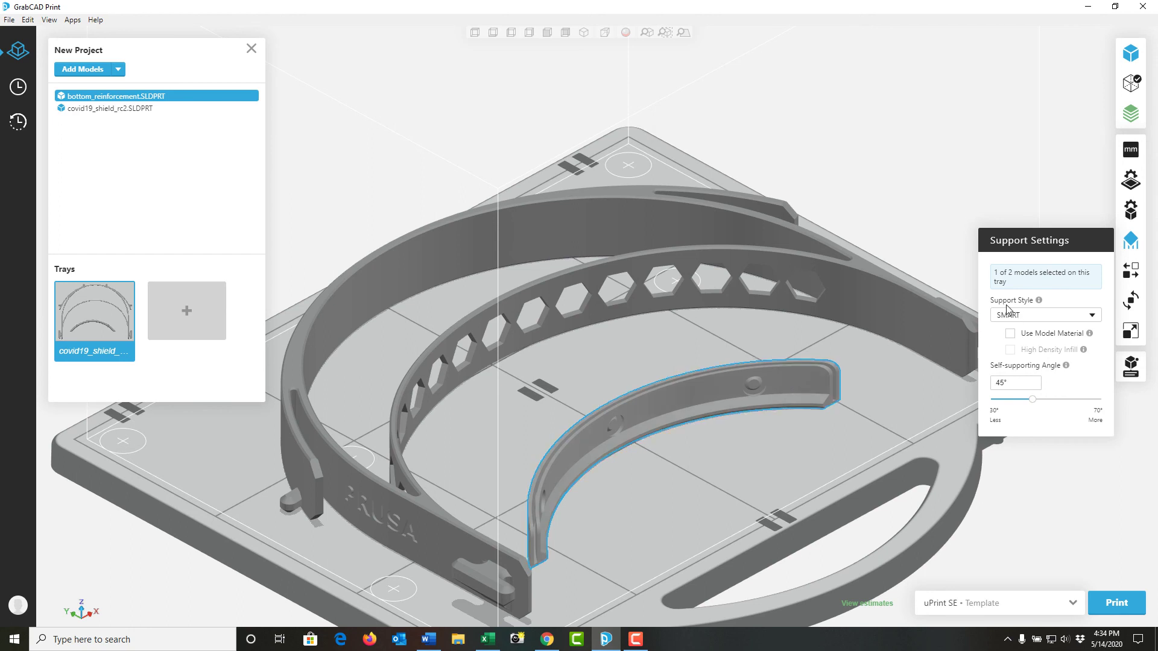
click(902, 313)
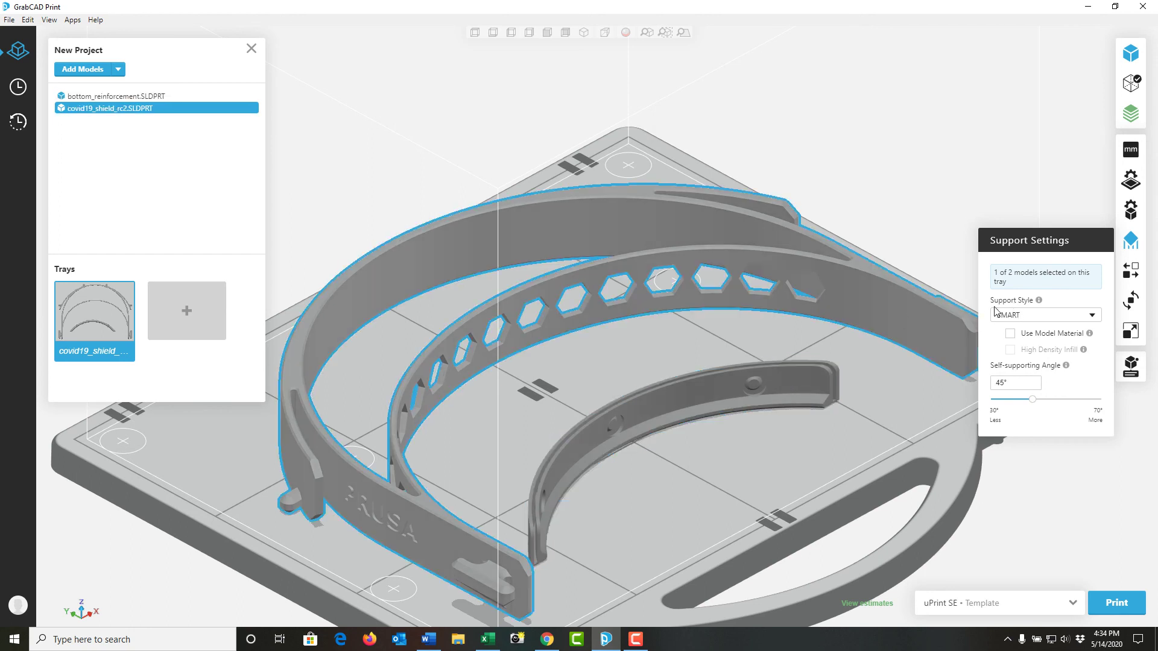
click(1094, 321)
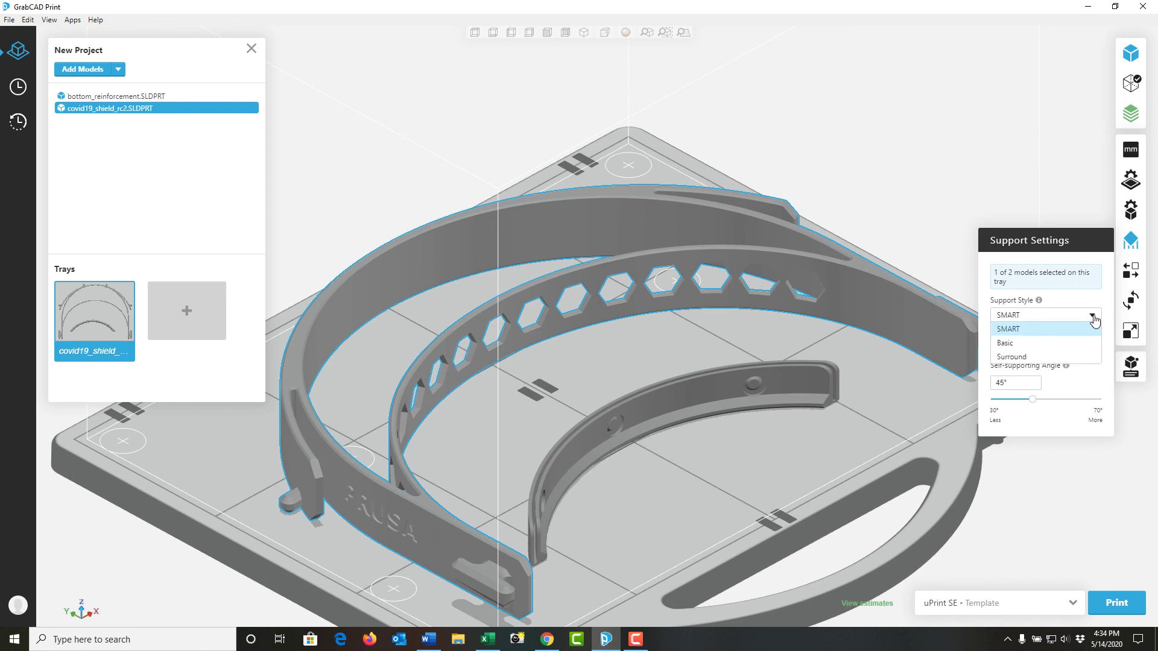
click(1031, 328)
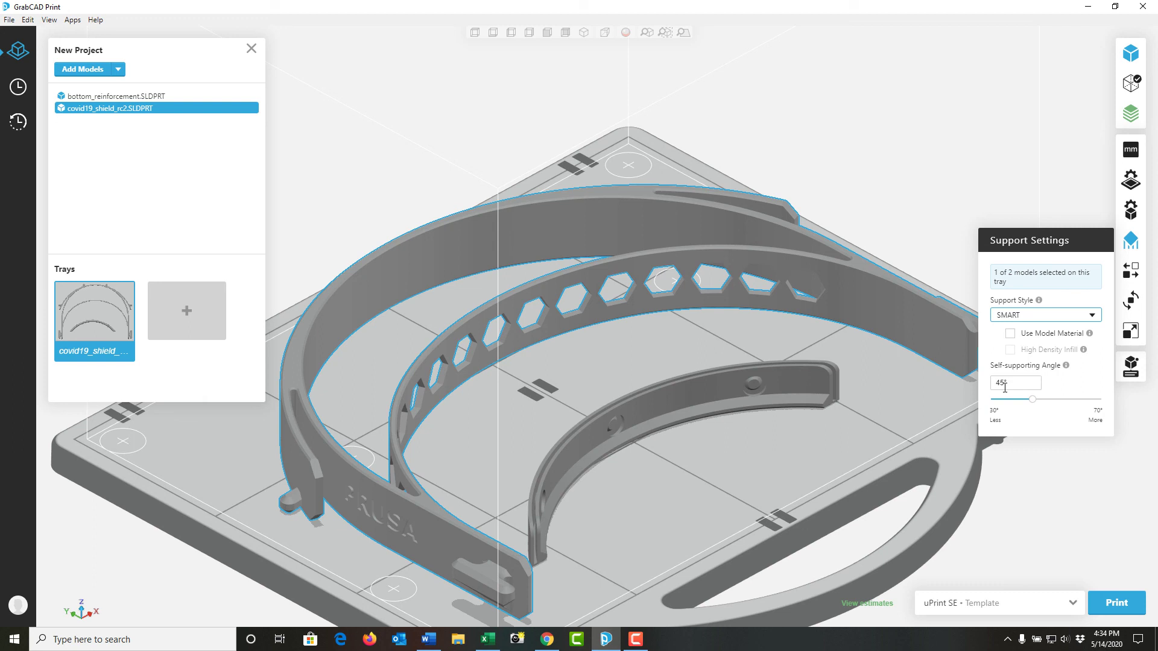
Review the arrange, orient, scale and manufacturing notes options with the face shield selected, and clear the selection
click(1129, 275)
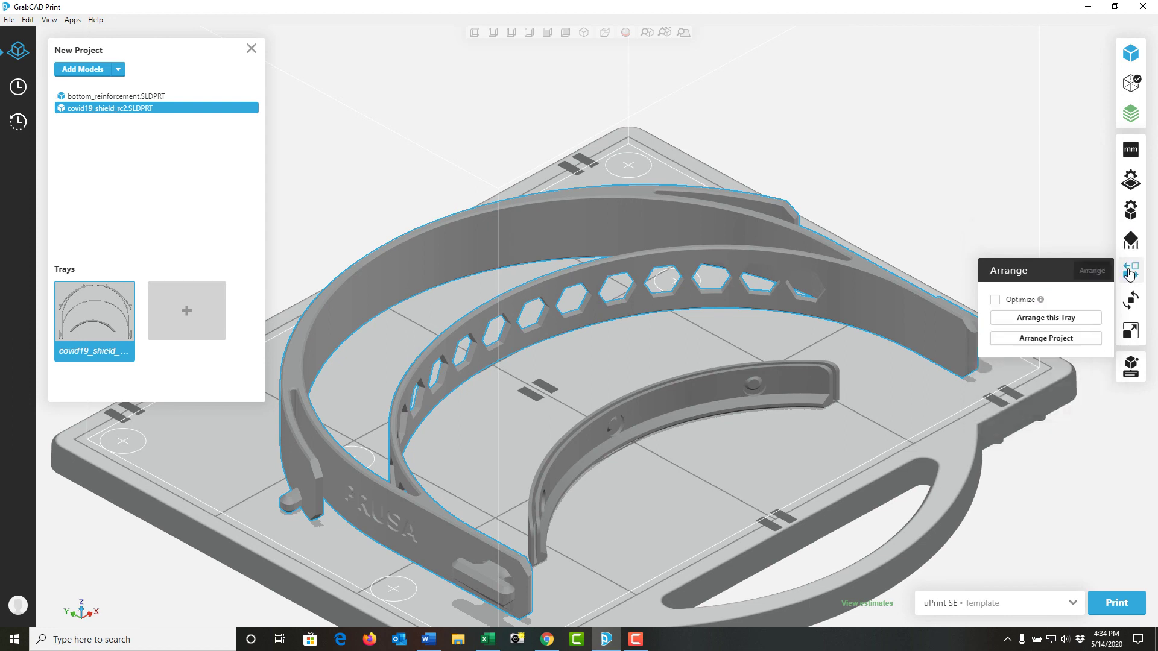
click(1132, 301)
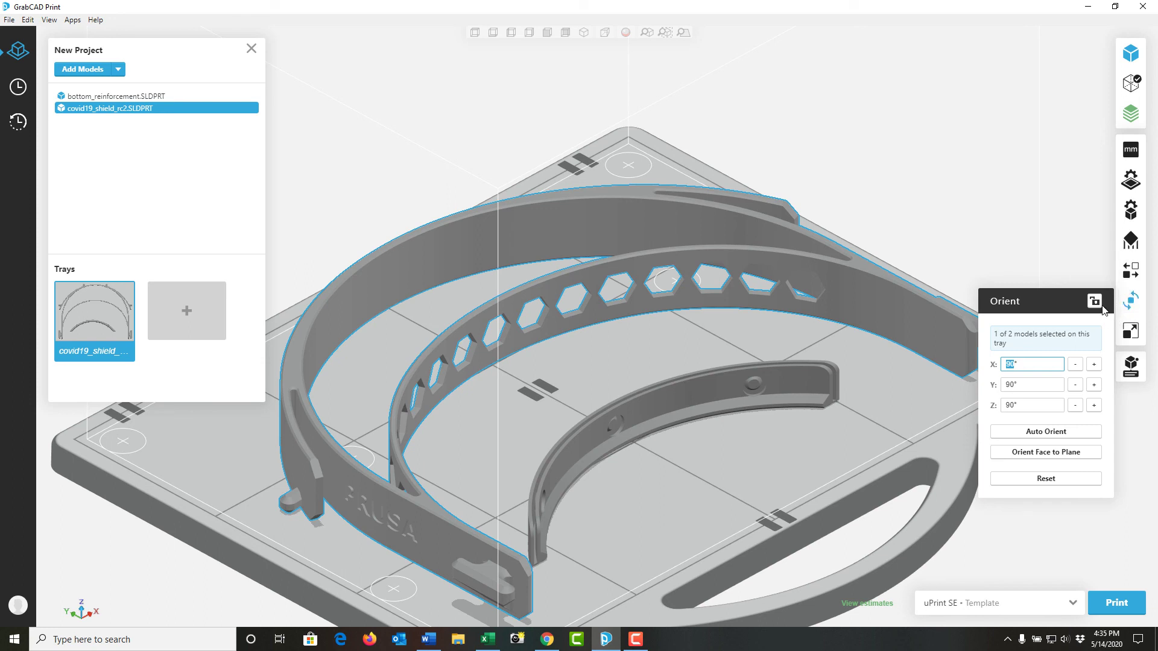
click(1131, 335)
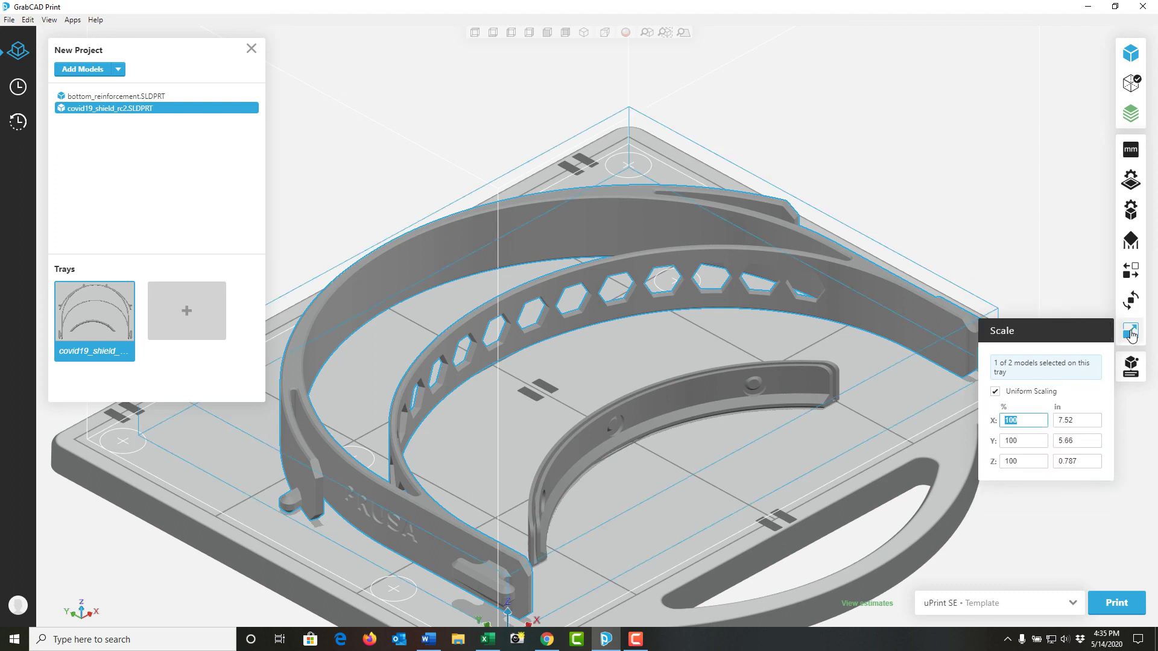
click(1131, 368)
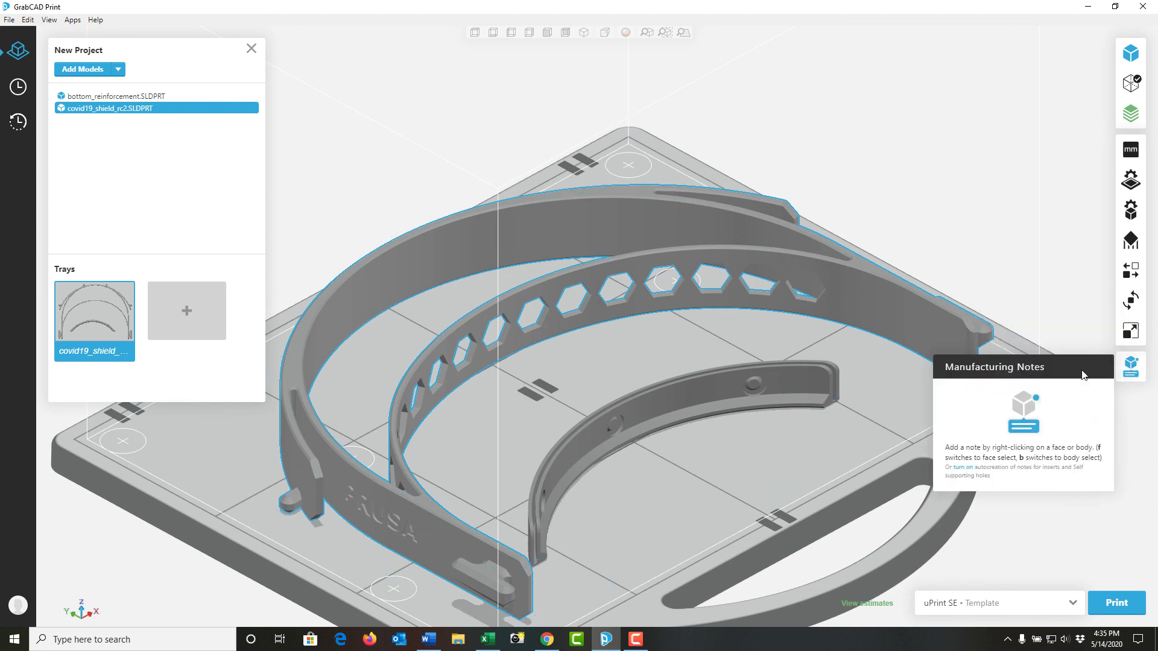
click(1048, 303)
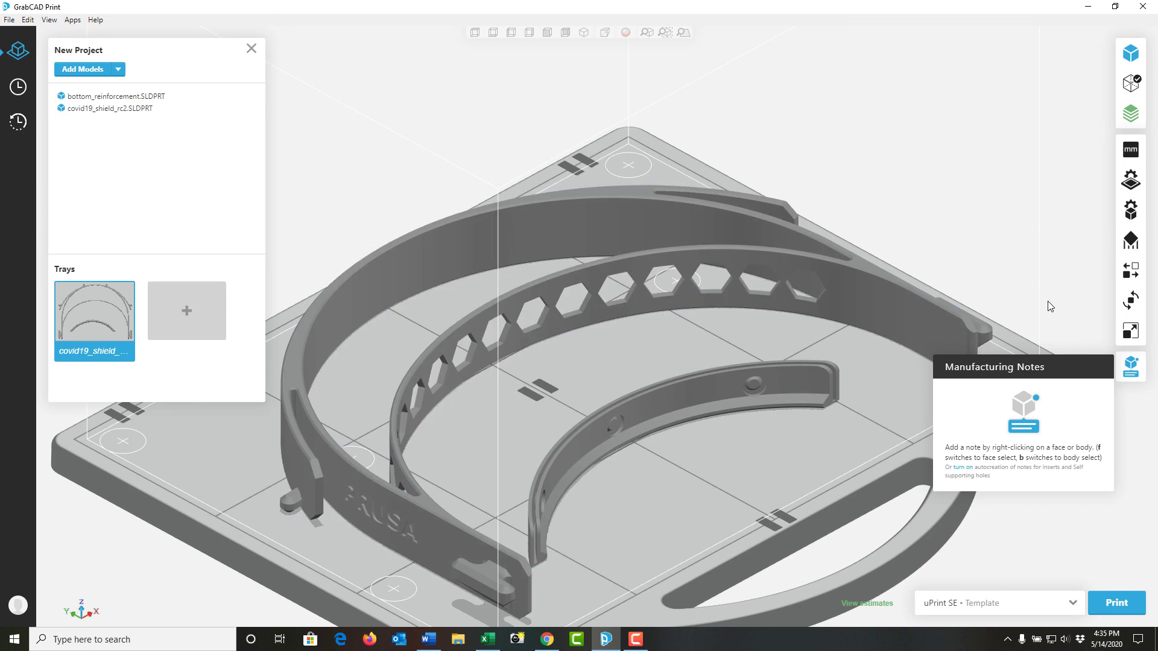